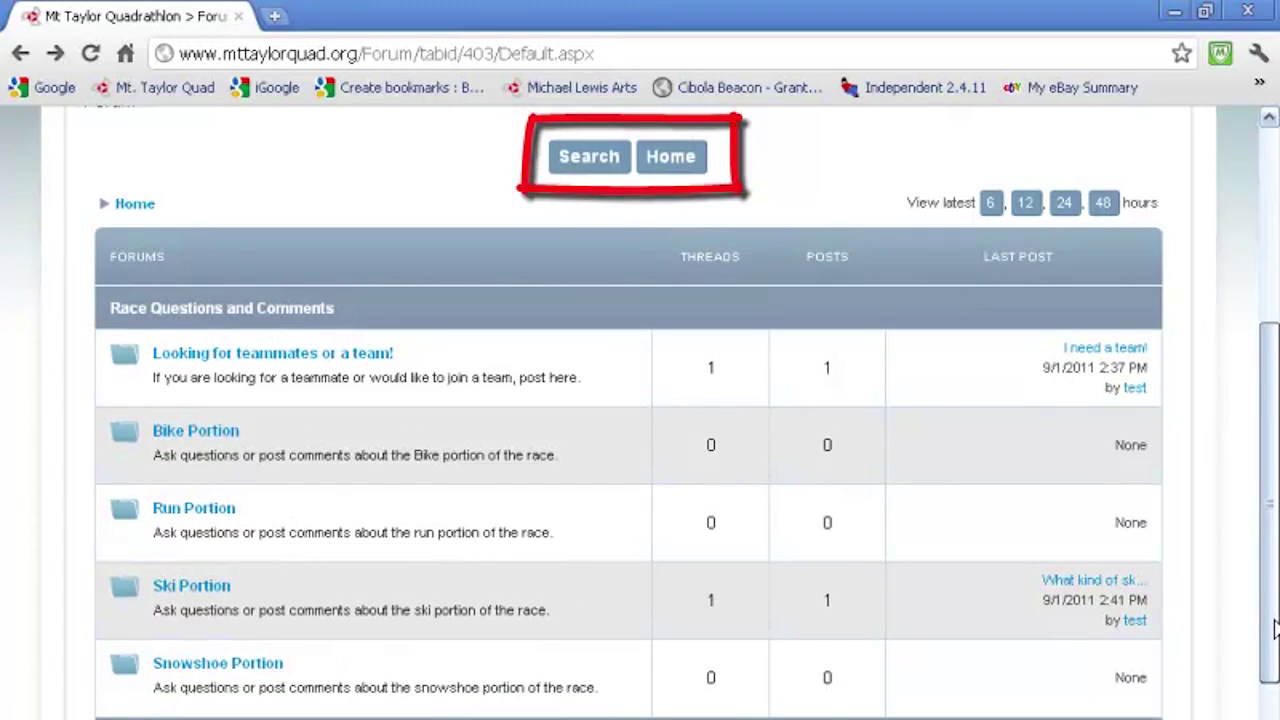
- Browse the 'I need a team!' thread in 'Looking for teammates or a team!', then return to the forum's main page
{"action": "left_click_drag", "start_coordinate": [1275, 628], "coordinate": [1275, 700]}
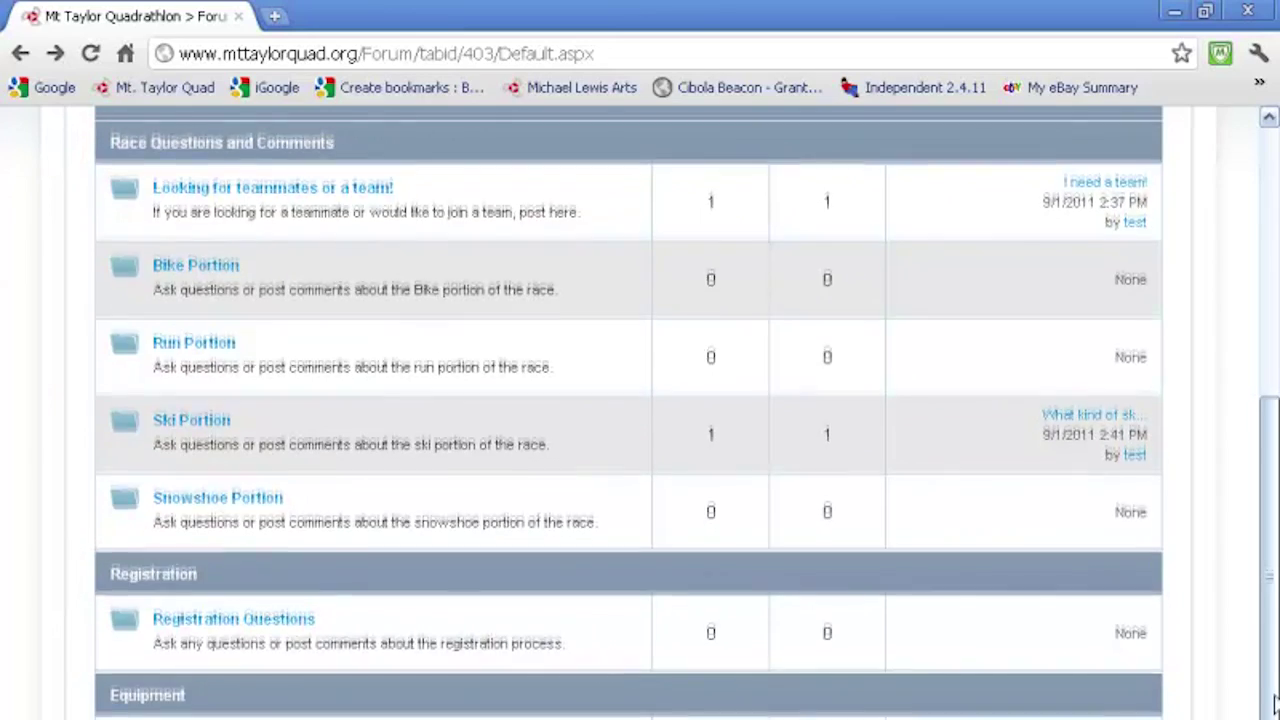
{"action": "left_click_drag", "start_coordinate": [1275, 703], "coordinate": [1275, 719]}
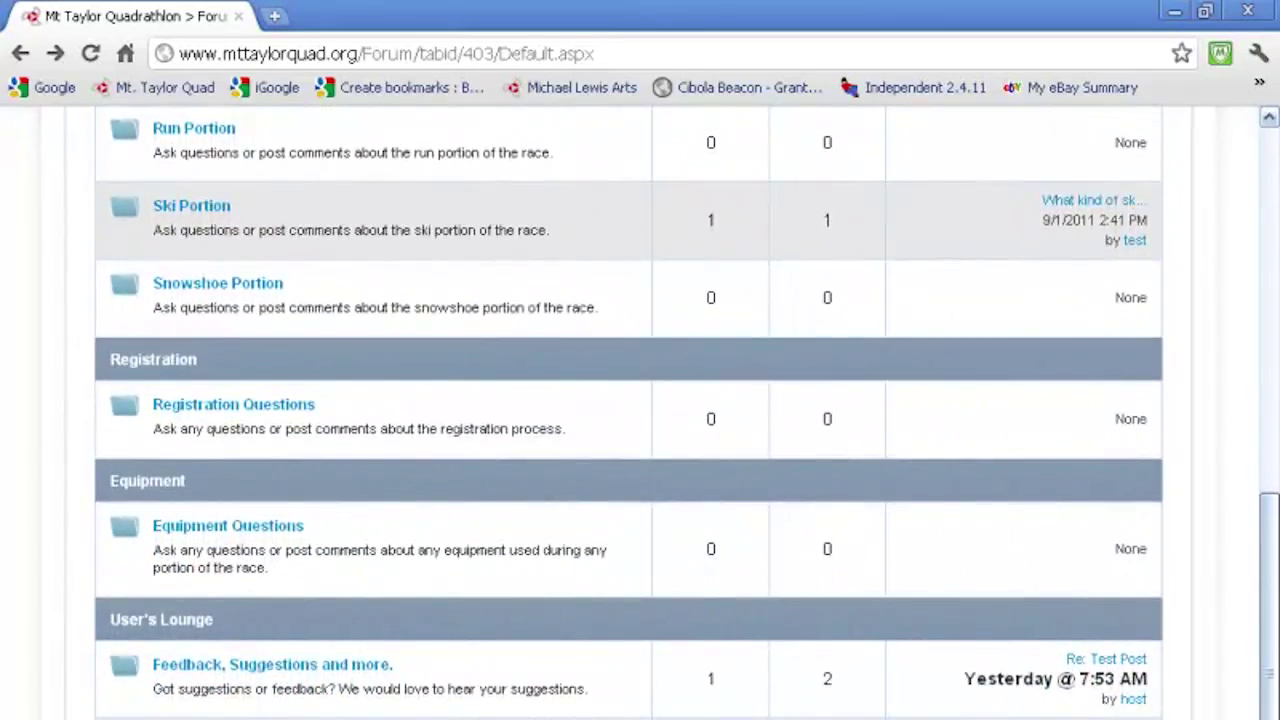
{"action": "scroll", "coordinate": [640, 414], "scroll_direction": "down", "scroll_amount": 1}
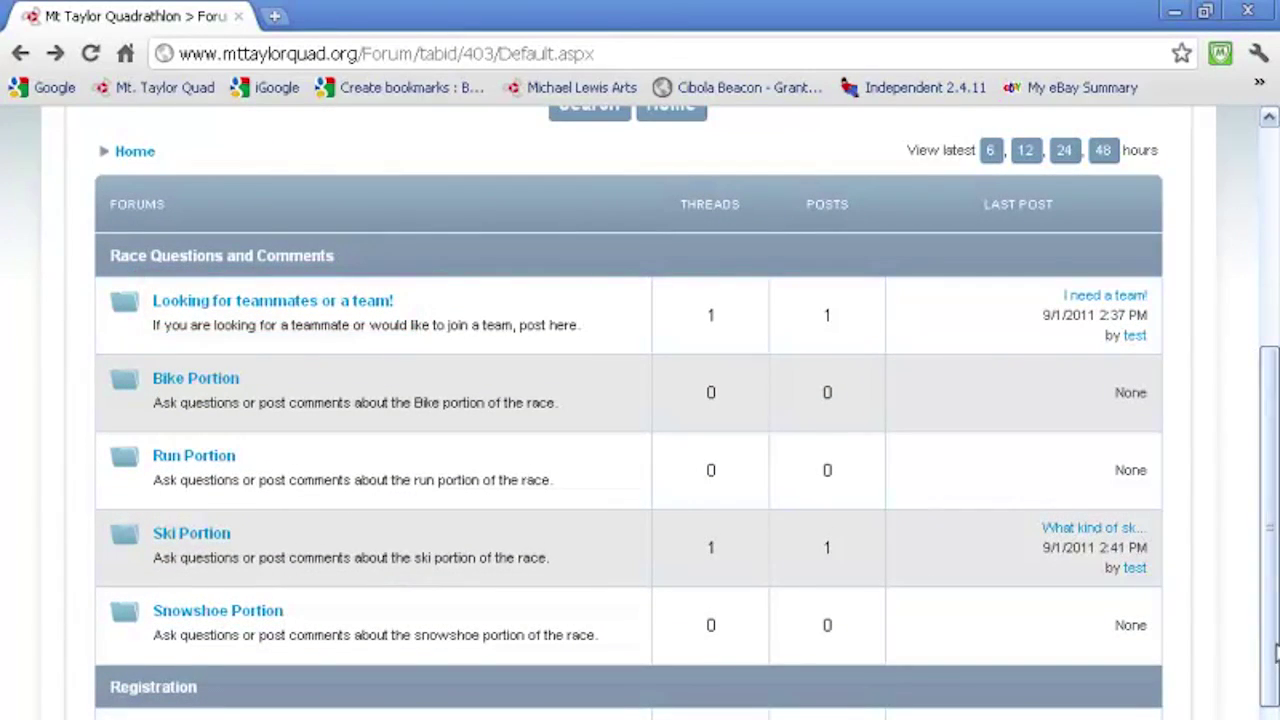
{"action": "left_click", "coordinate": [222, 303]}
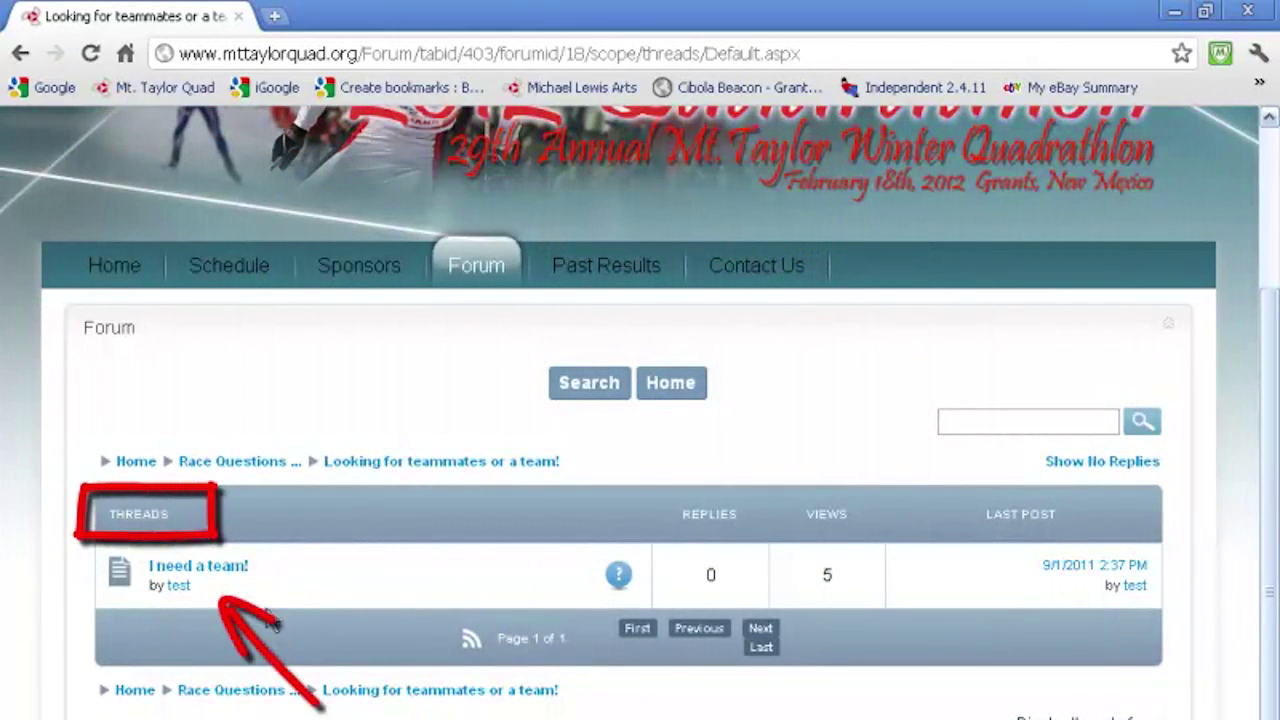
{"action": "left_click", "coordinate": [180, 566]}
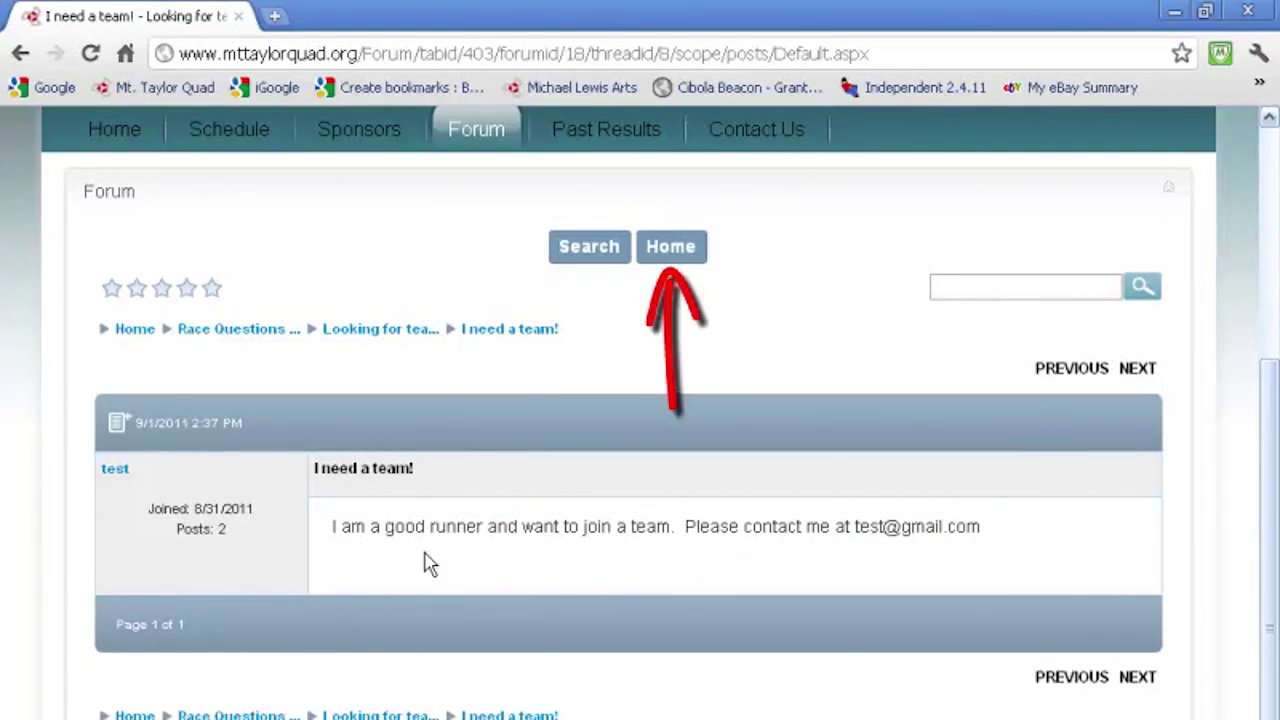
{"action": "left_click", "coordinate": [672, 250]}
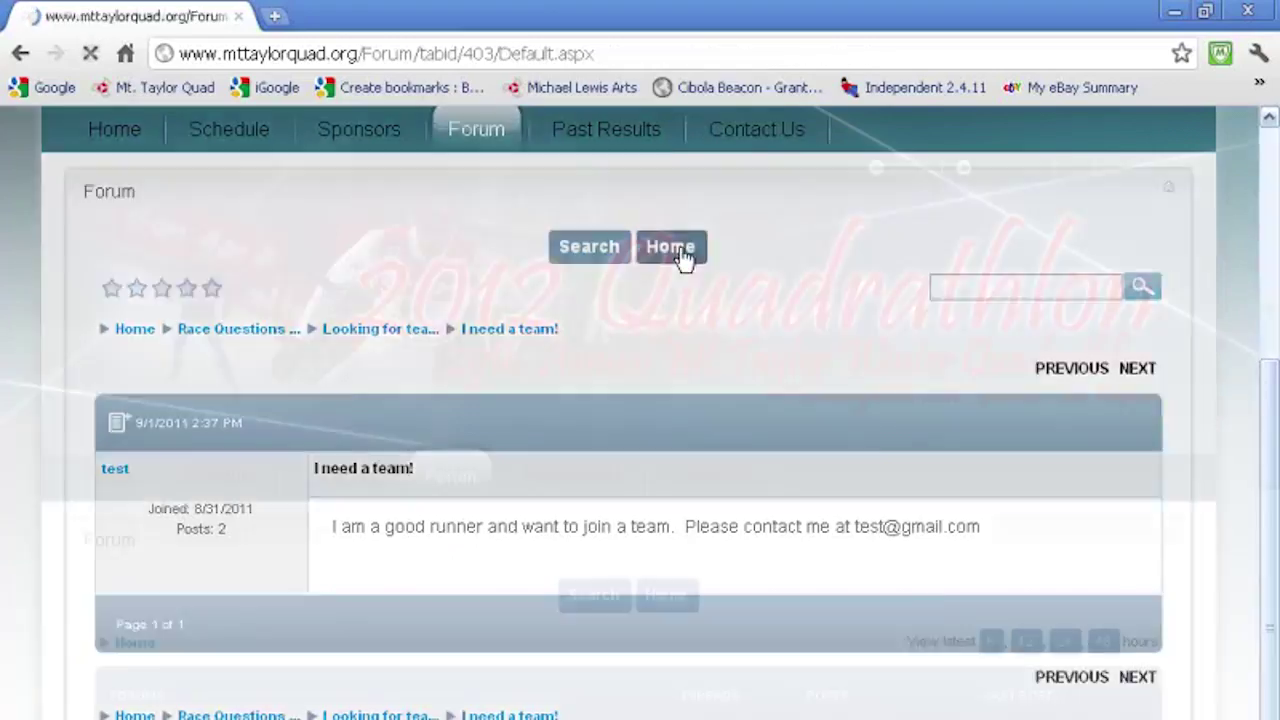
{"action": "scroll", "coordinate": [406, 626], "scroll_direction": "down", "scroll_amount": 1}
{"action": "scroll", "coordinate": [406, 626], "scroll_direction": "down", "scroll_amount": 1}
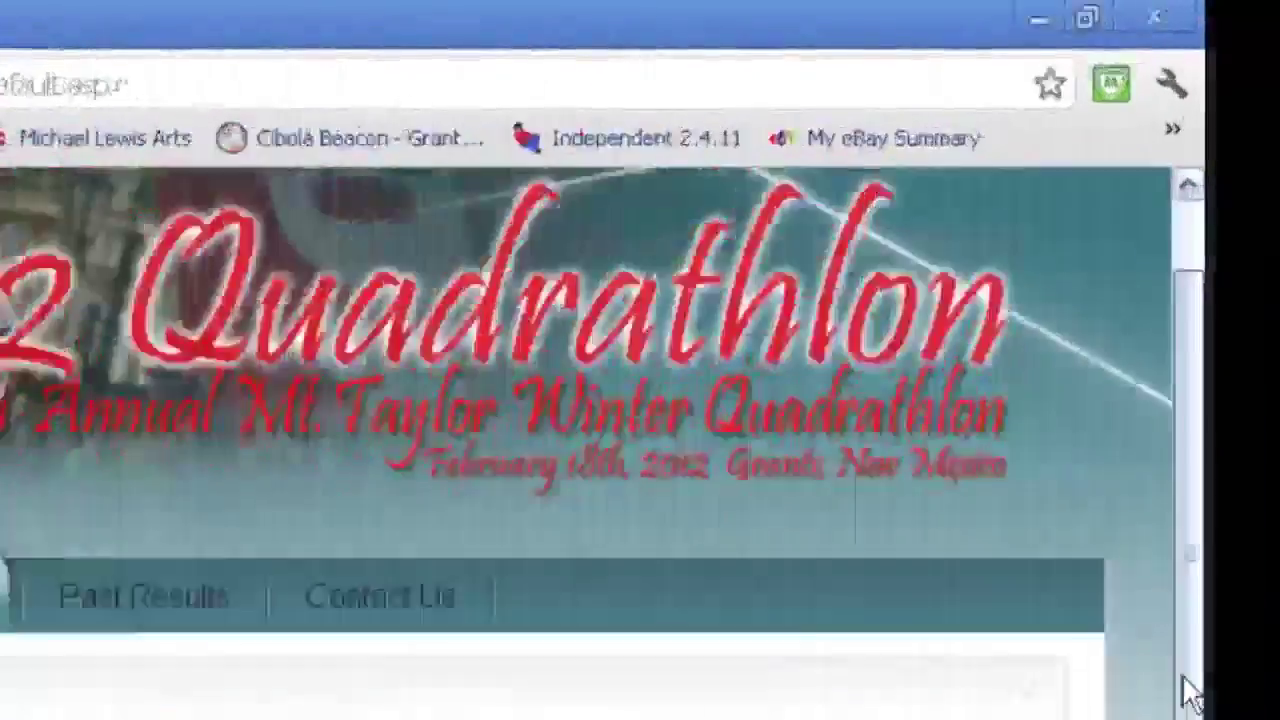
{"action": "left_click_drag", "start_coordinate": [1272, 510], "coordinate": [1259, 378]}
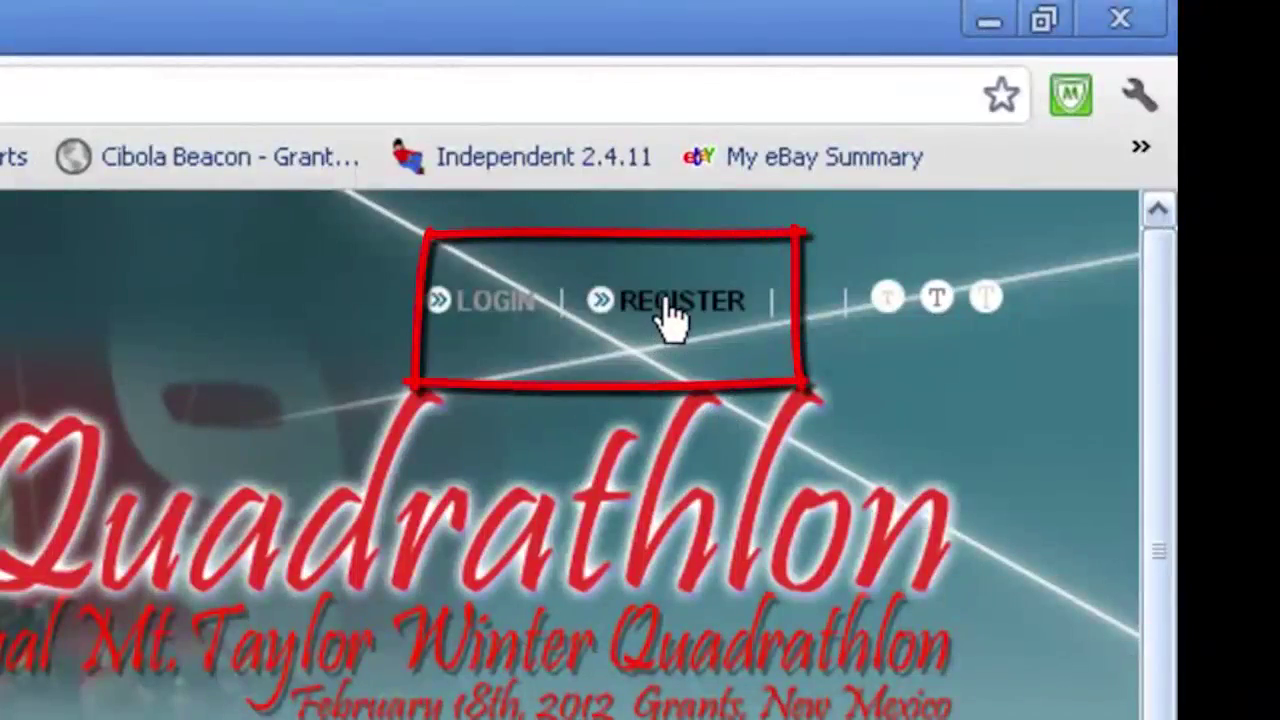
- On the registration page, enter the new member's user name, first, last and display names
{"action": "left_click", "coordinate": [666, 305]}
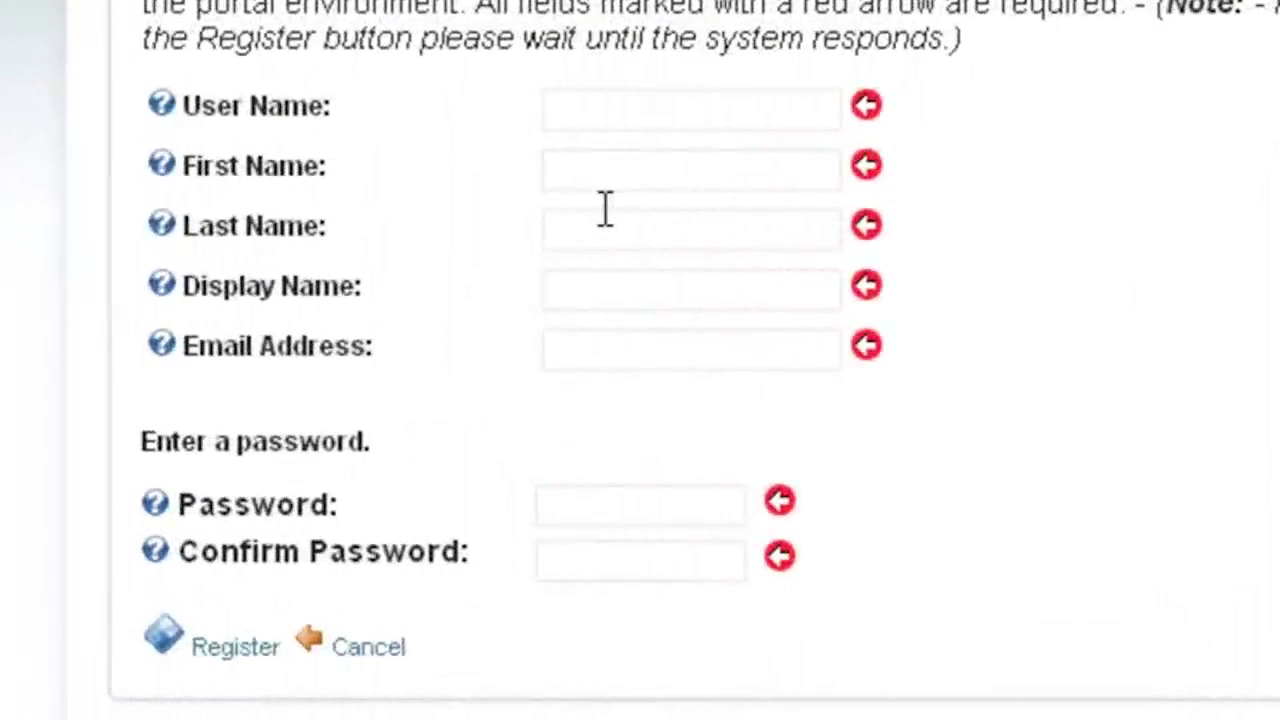
{"action": "left_click", "coordinate": [365, 213]}
{"action": "type", "text": "w"}
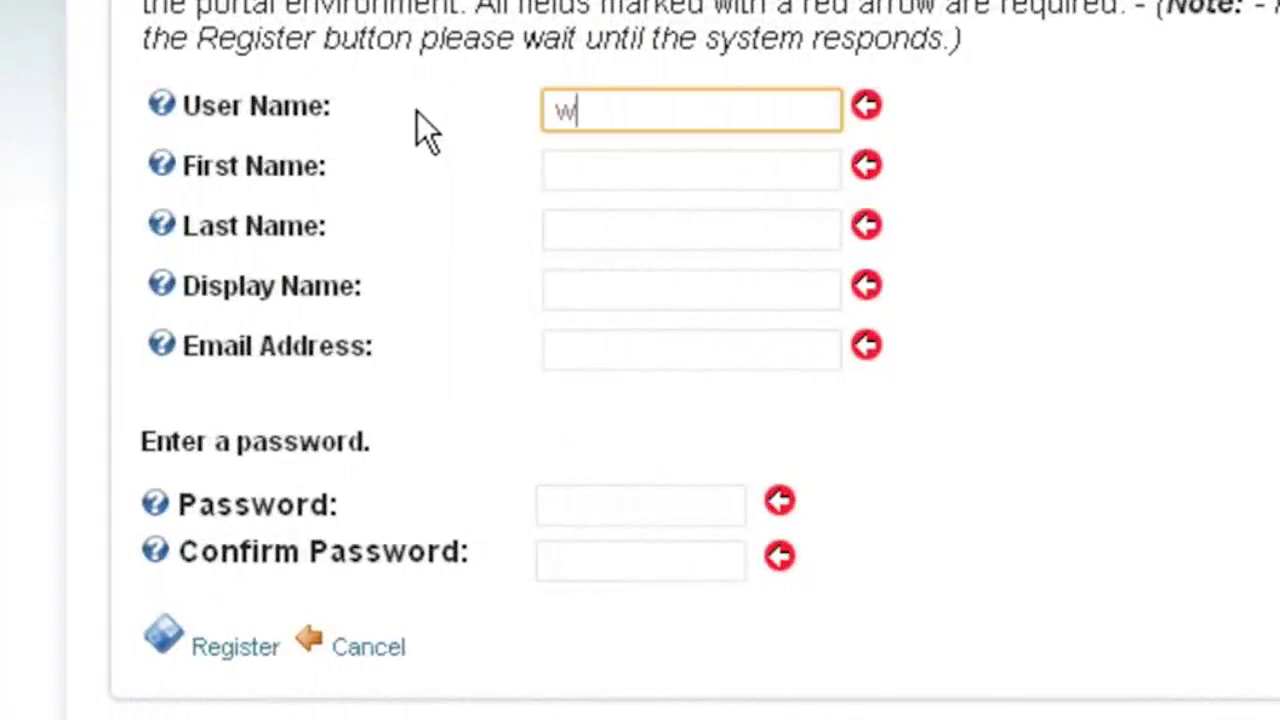
{"action": "type", "text": "onderwomen"}
{"action": "key", "text": "Tab"}
{"action": "type", "text": "wonder"}
{"action": "key", "text": "Tab"}
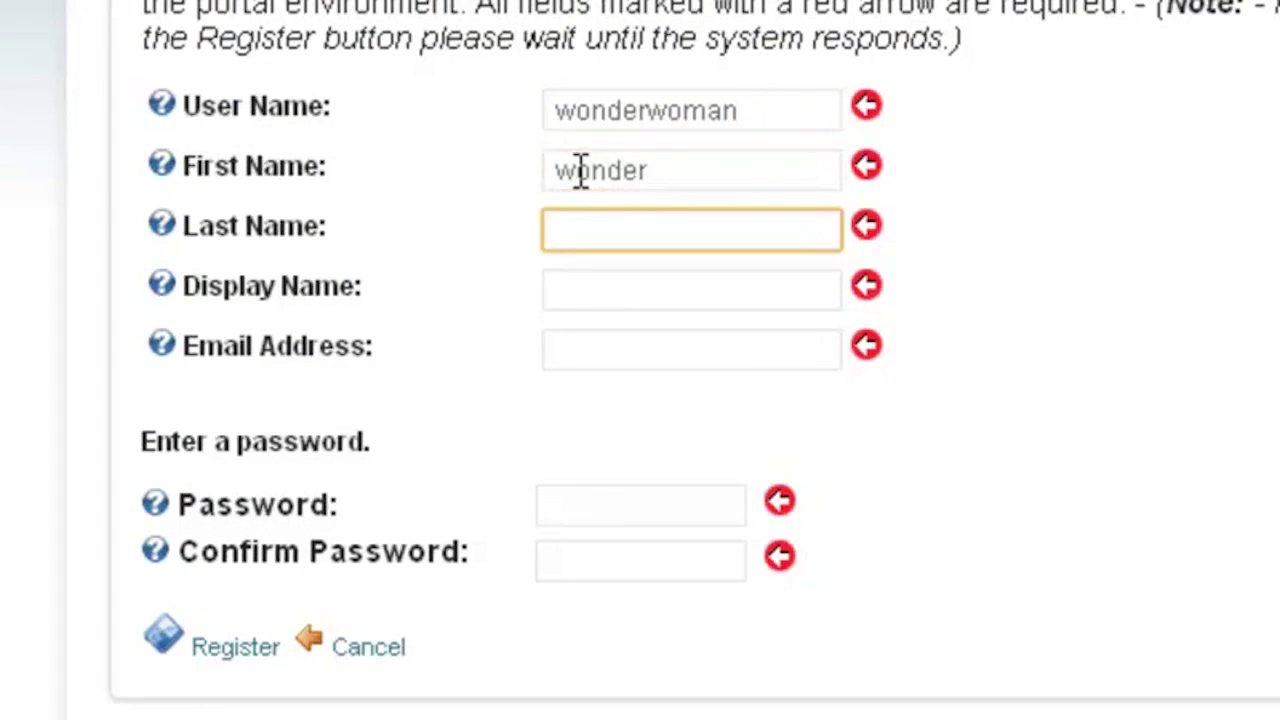
{"action": "type", "text": "woman"}
{"action": "key", "text": "Tab"}
{"action": "type", "text": "wonderwoman"}
- Enter the member's email address and matching passwords, then submit the registration
{"action": "key", "text": "Tab"}
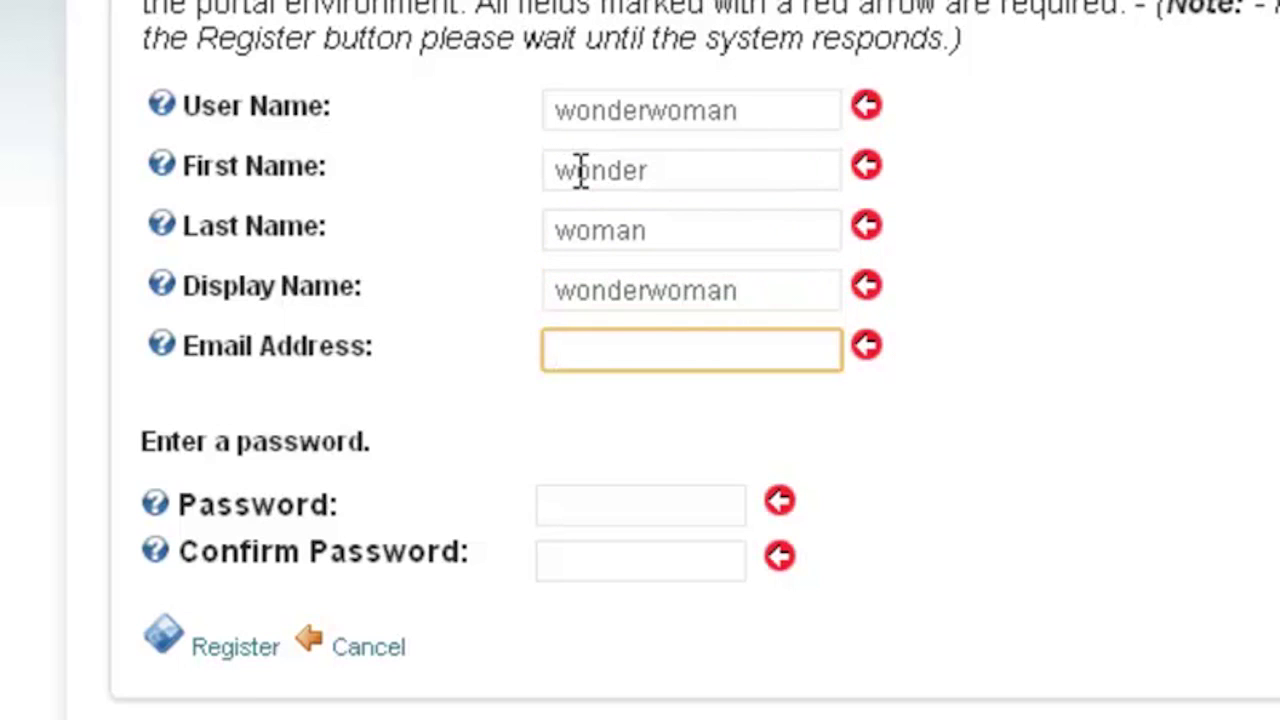
{"action": "type", "text": "grant"}
{"action": "left_click", "coordinate": [635, 397]}
{"action": "key", "text": "Tab"}
{"action": "type", "text": "pass"}
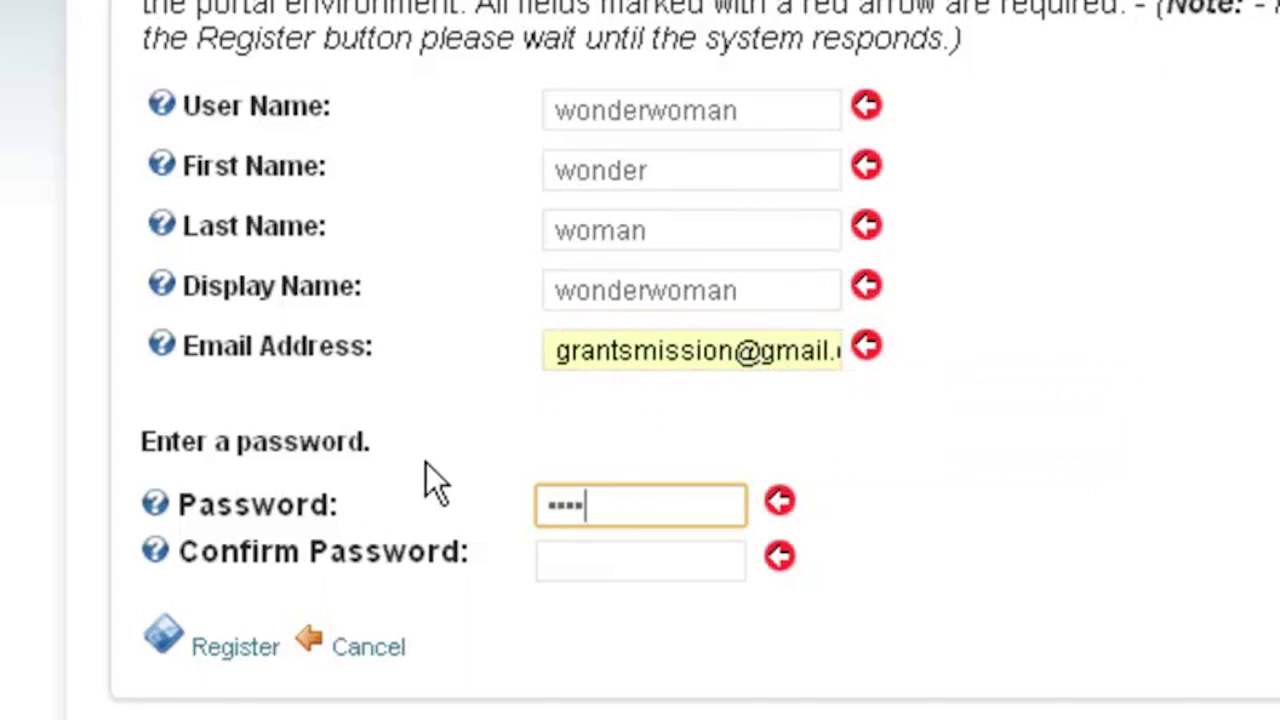
{"action": "type", "text": "word"}
{"action": "key", "text": "Tab"}
{"action": "type", "text": "password"}
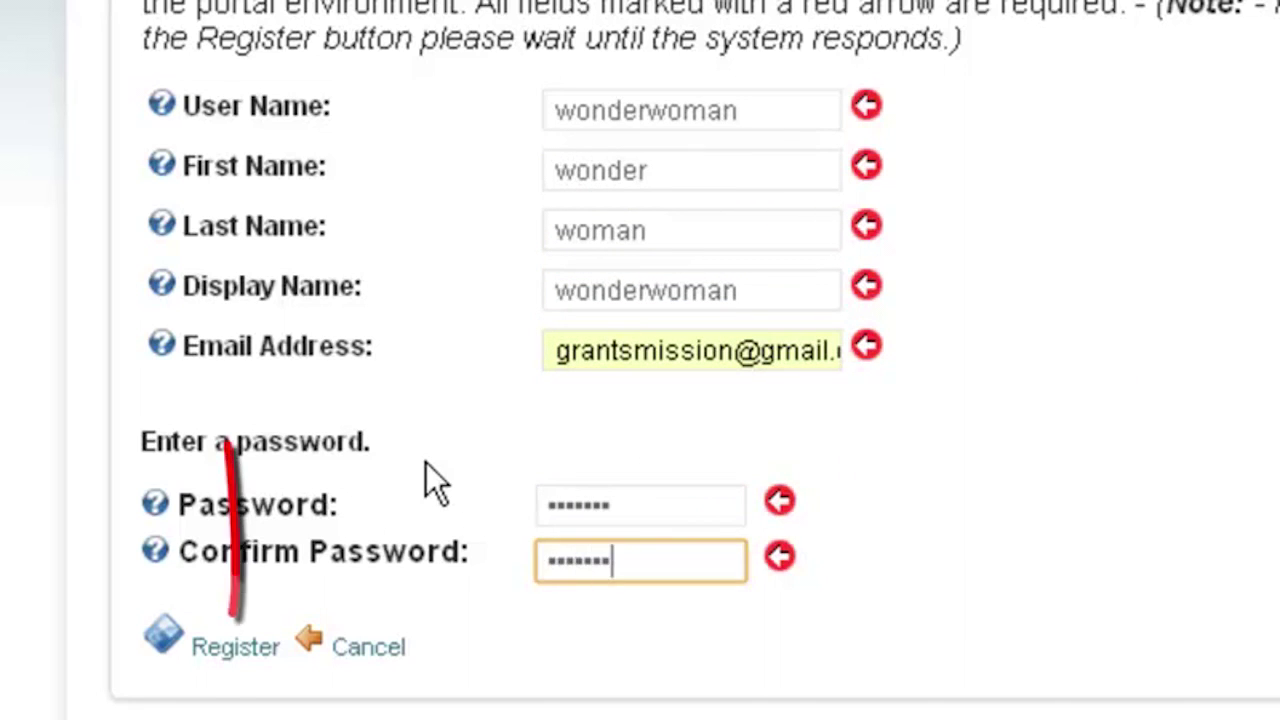
{"action": "left_click", "coordinate": [230, 652]}
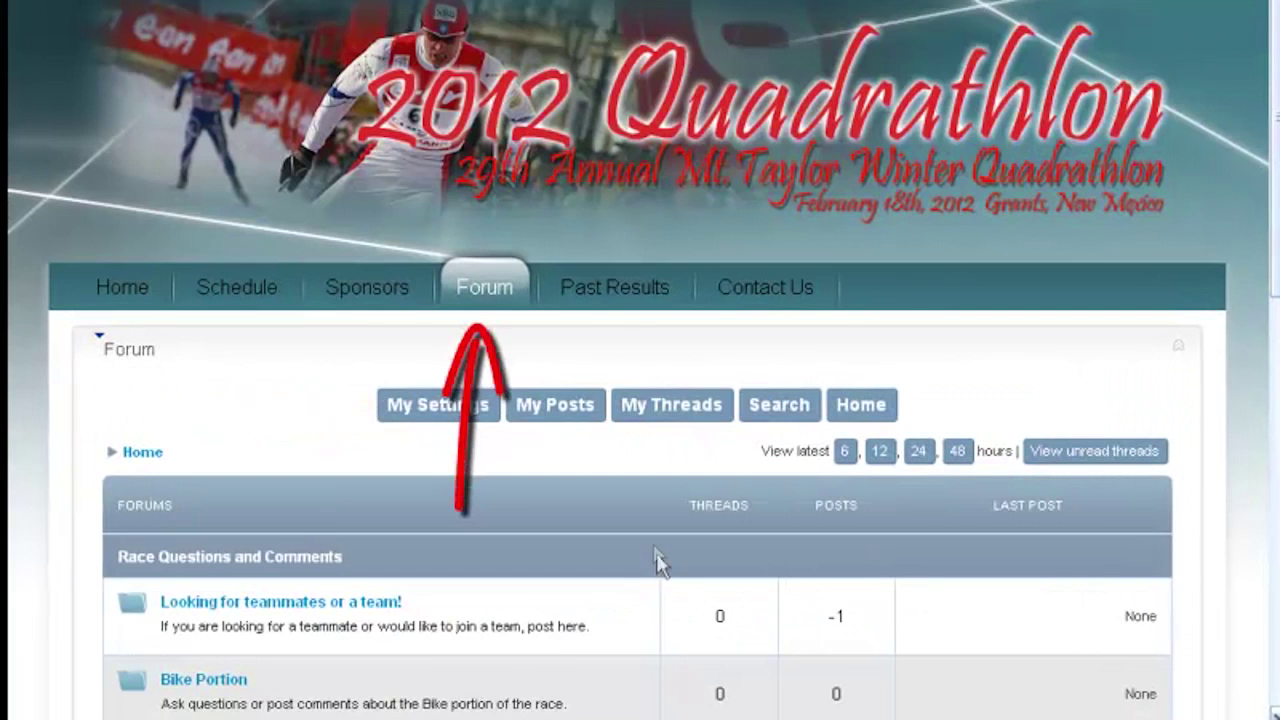
- Return to the forum page and open the 'Looking for teammates or a team!' forum
{"action": "left_click", "coordinate": [480, 289]}
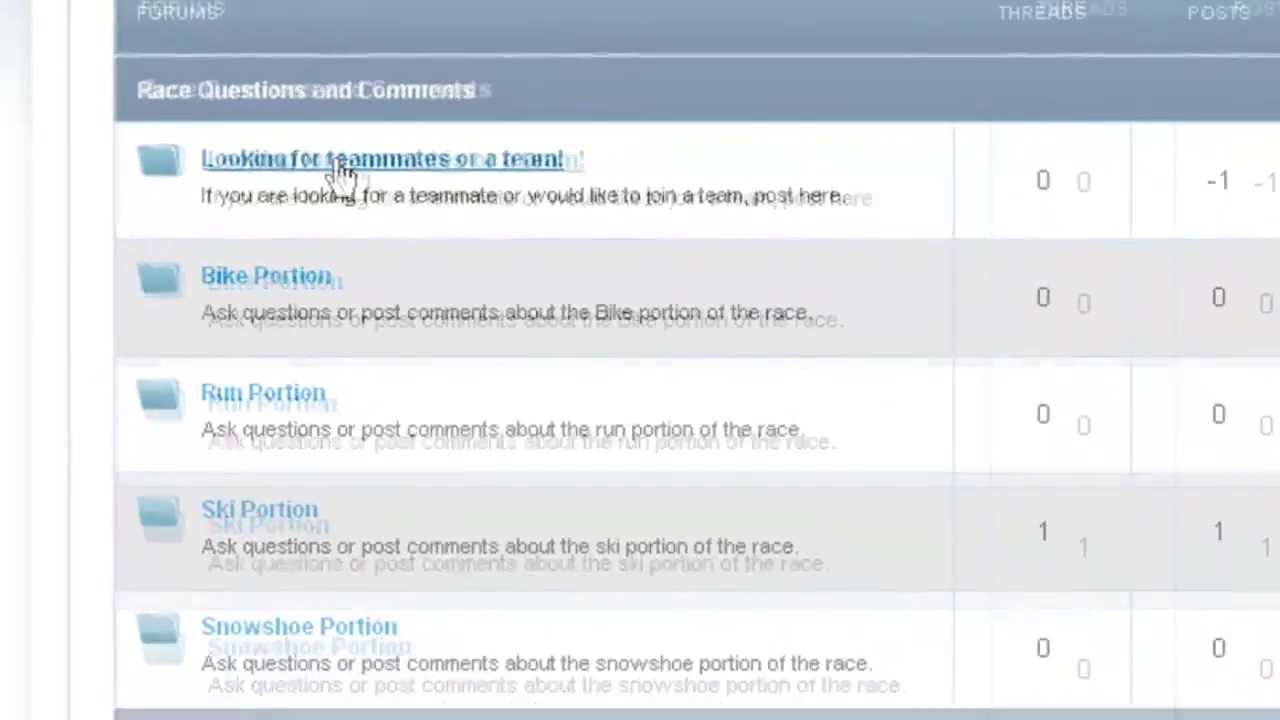
{"action": "left_click", "coordinate": [340, 172]}
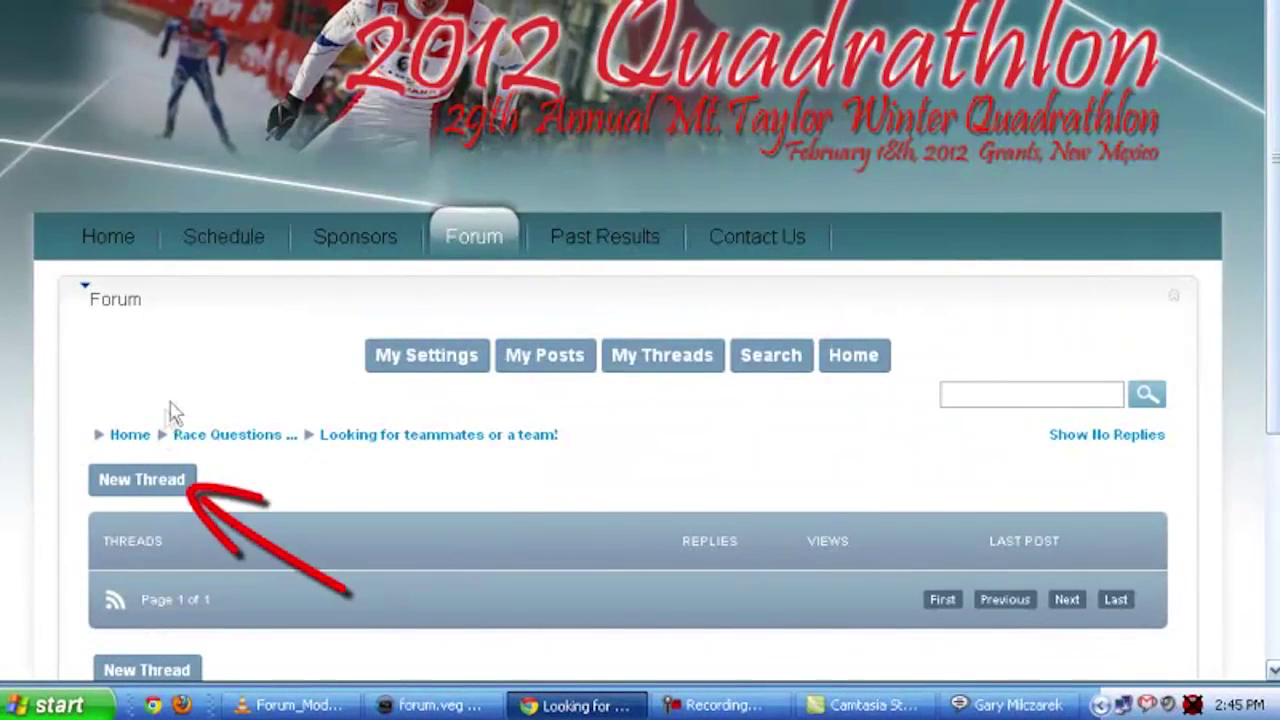
- Start a new thread titled 'We need a runner' with a greeting and a team-forming message
{"action": "left_click", "coordinate": [137, 483]}
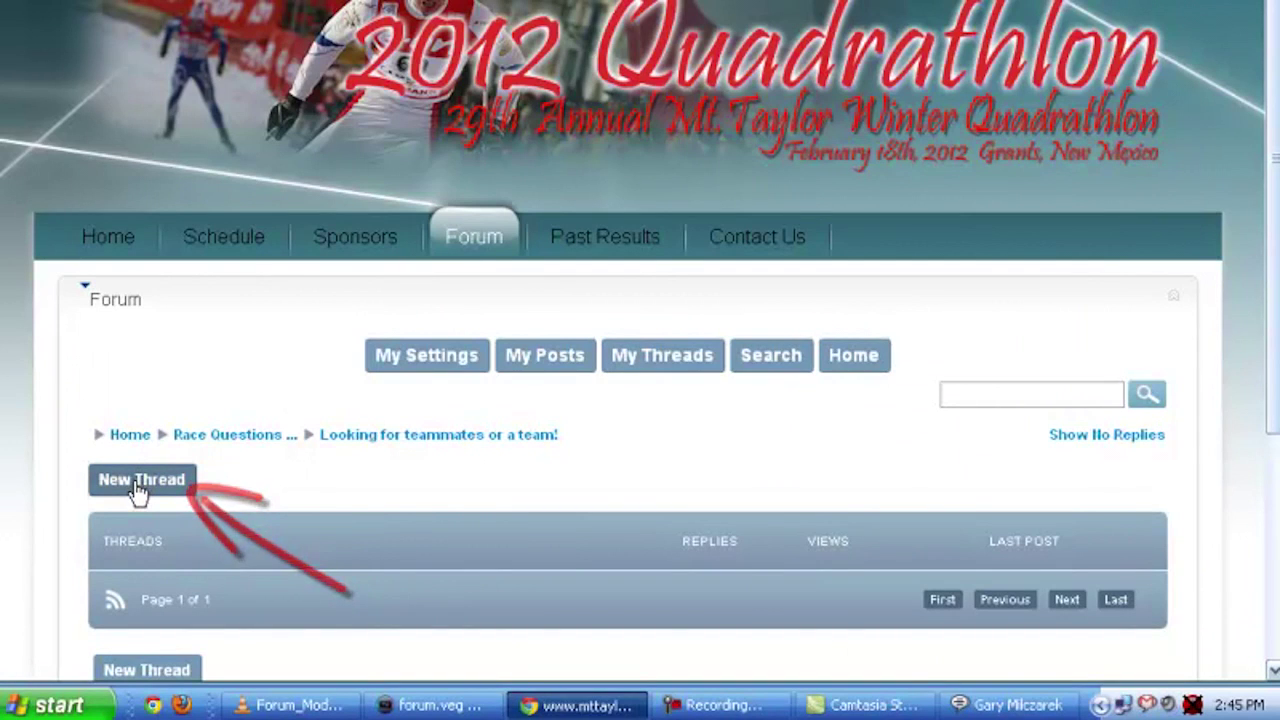
{"action": "type", "text": "We"}
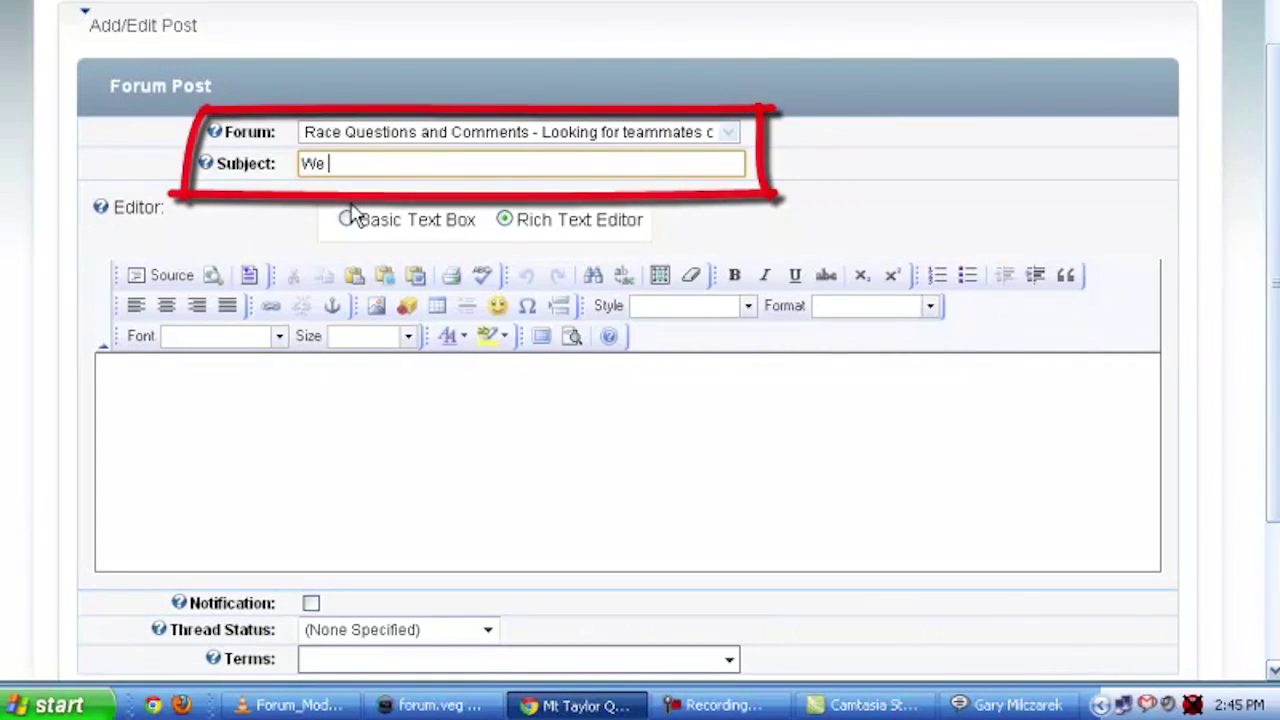
{"action": "type", "text": " need a runner"}
{"action": "type", "text": "Hi Every"}
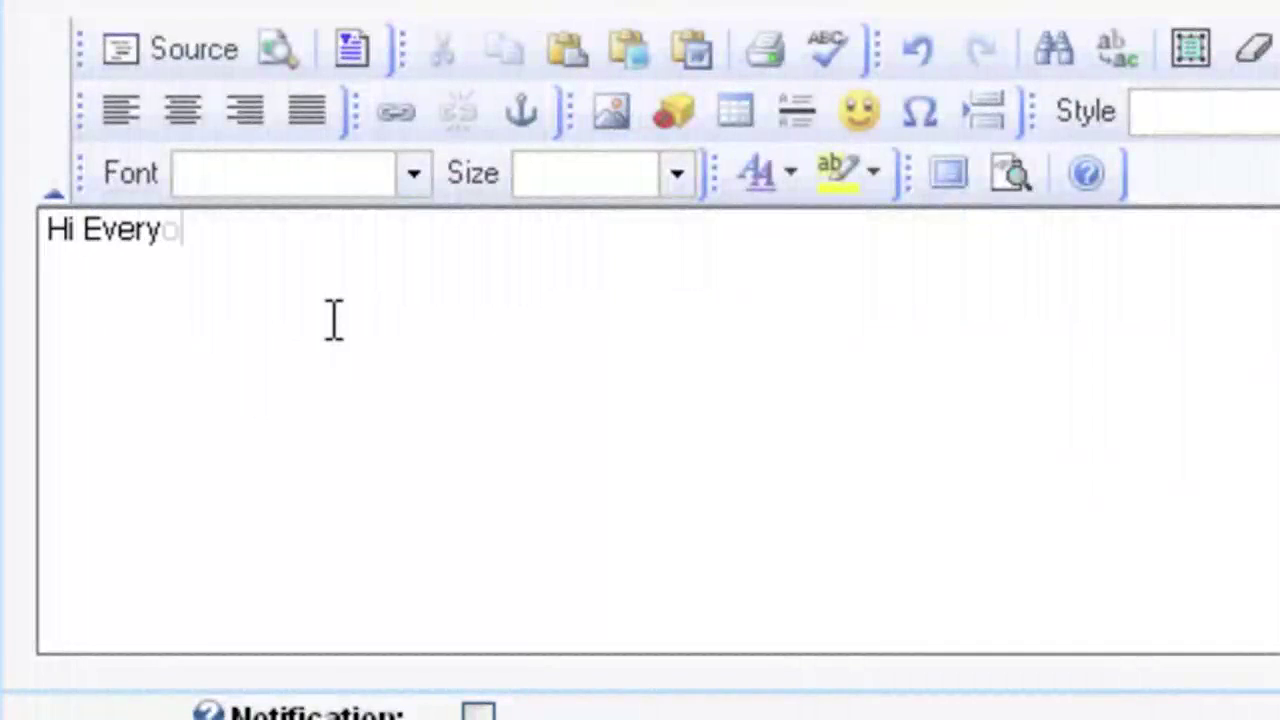
{"action": "type", "text": "one,"}
{"action": "key", "text": "Return"}
{"action": "key", "text": "Return"}
{"action": "type", "text": "We are forming a team.  Superman is doing the Bike,"}
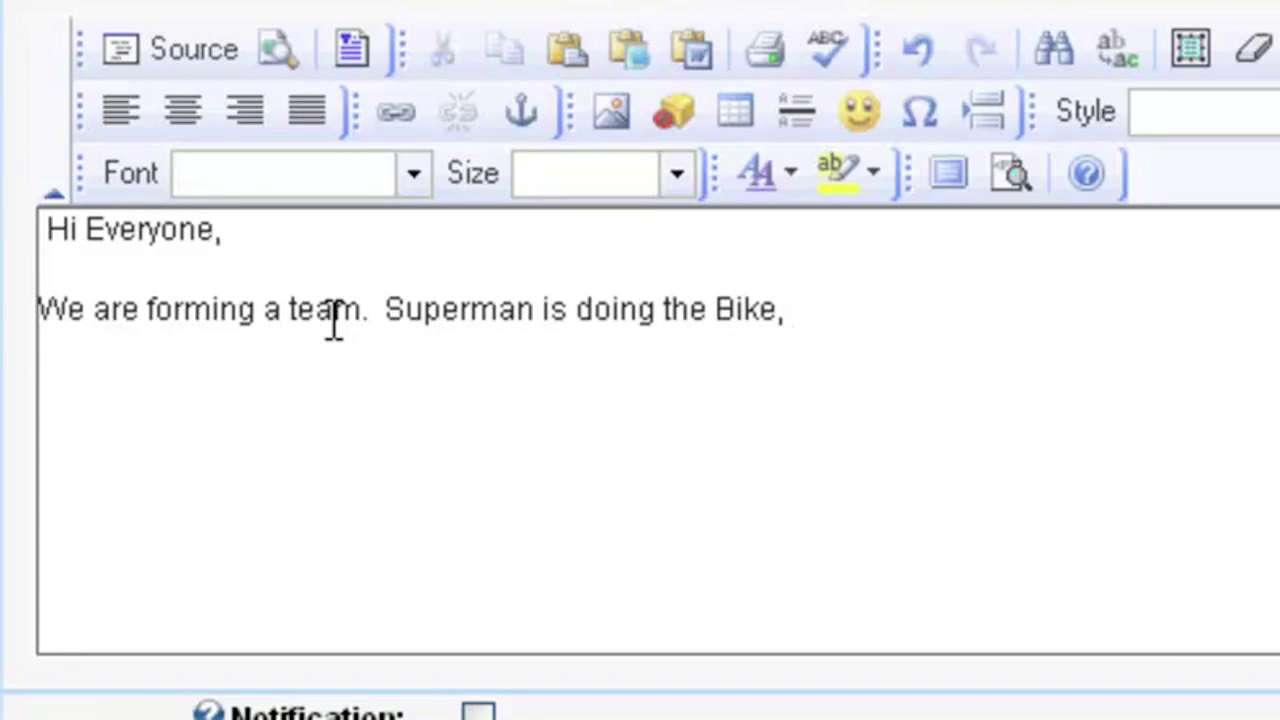
{"action": "type", "text": " Batman is doing the Ski, an"}
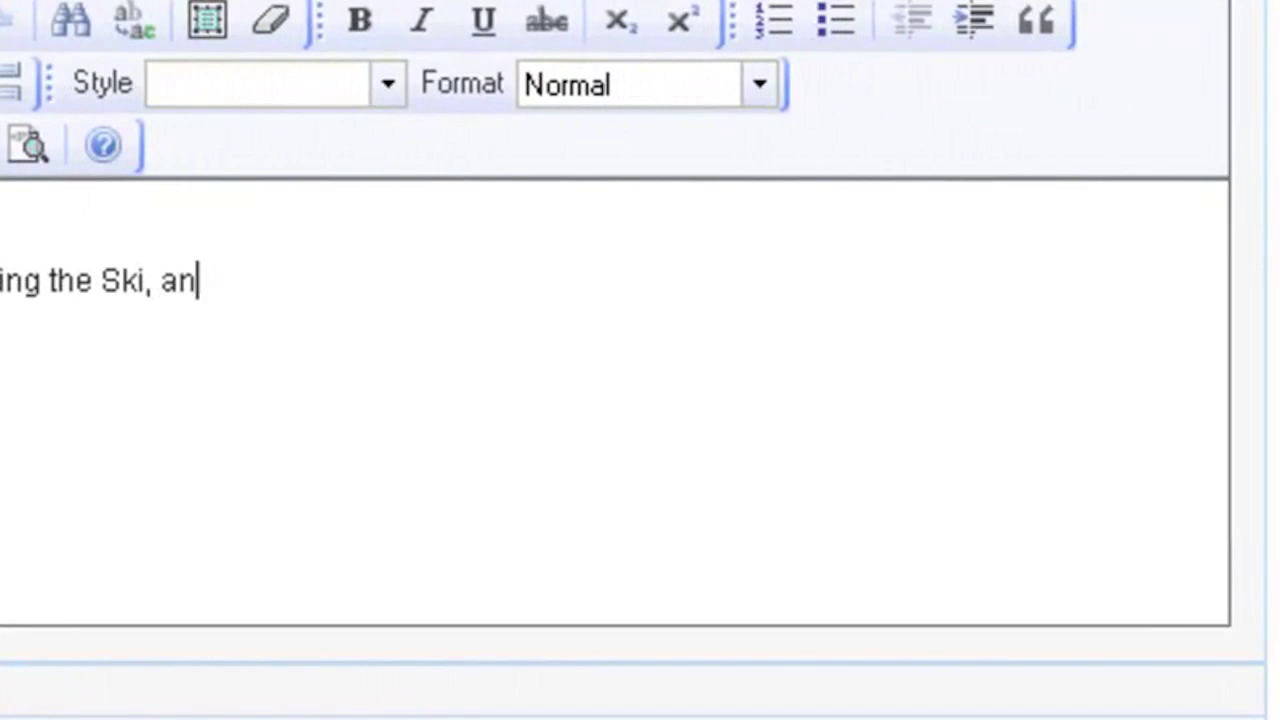
{"action": "type", "text": "d Captain America is doing"}
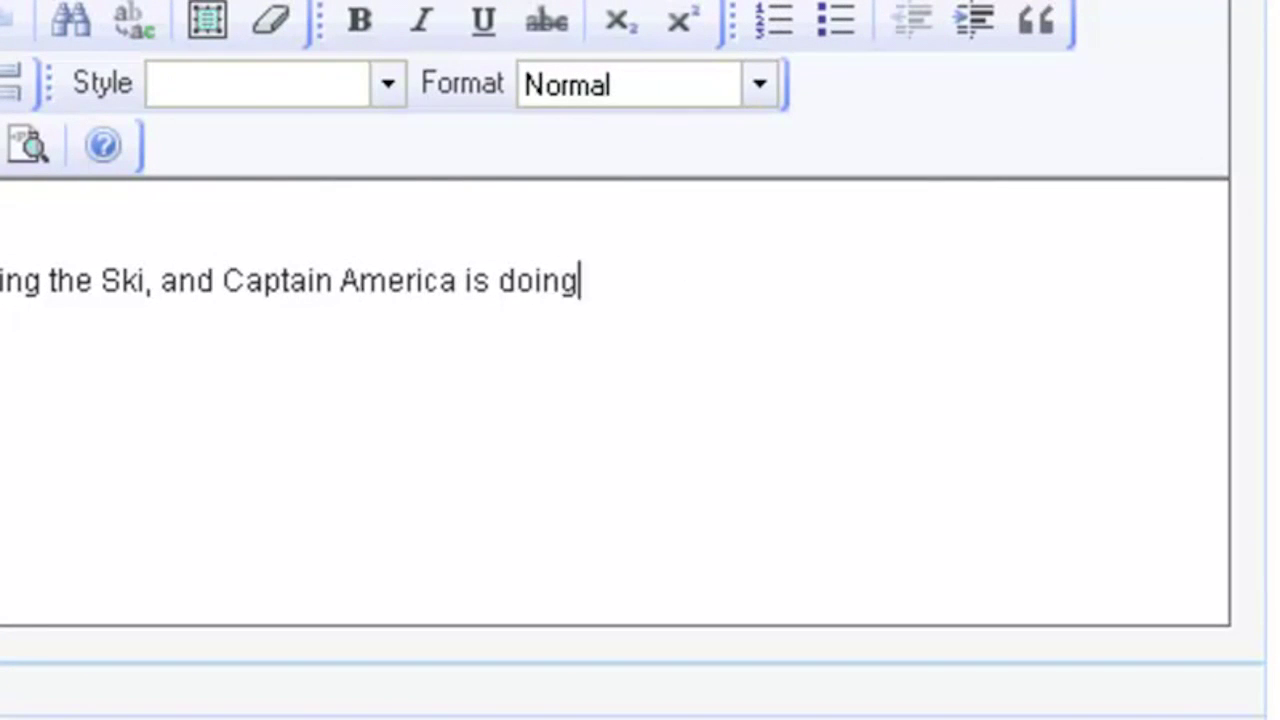
{"action": "type", "text": " the Snowsho"}
{"action": "type", "text": "  If you"}
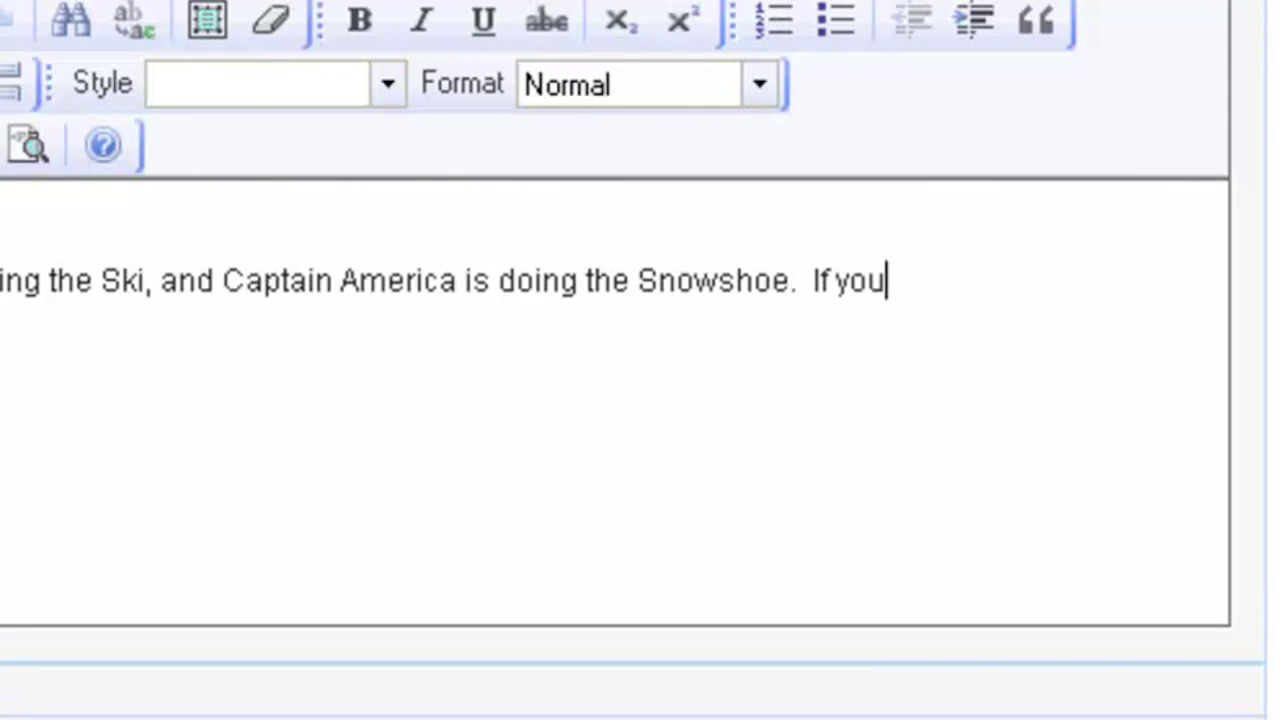
{"action": "type", "text": " are a good runn"}
{"action": "type", "text": "uperhero"}
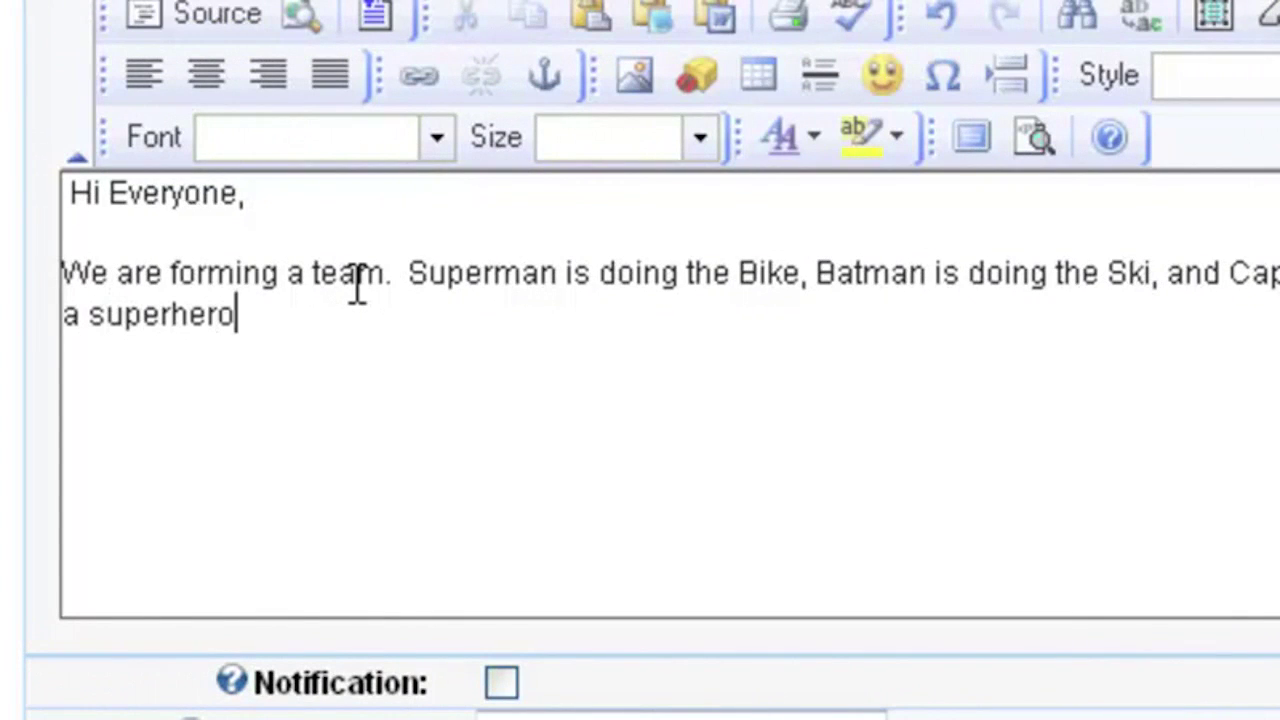
{"action": "type", "text": ", contact us ASAP.  Our ema"}
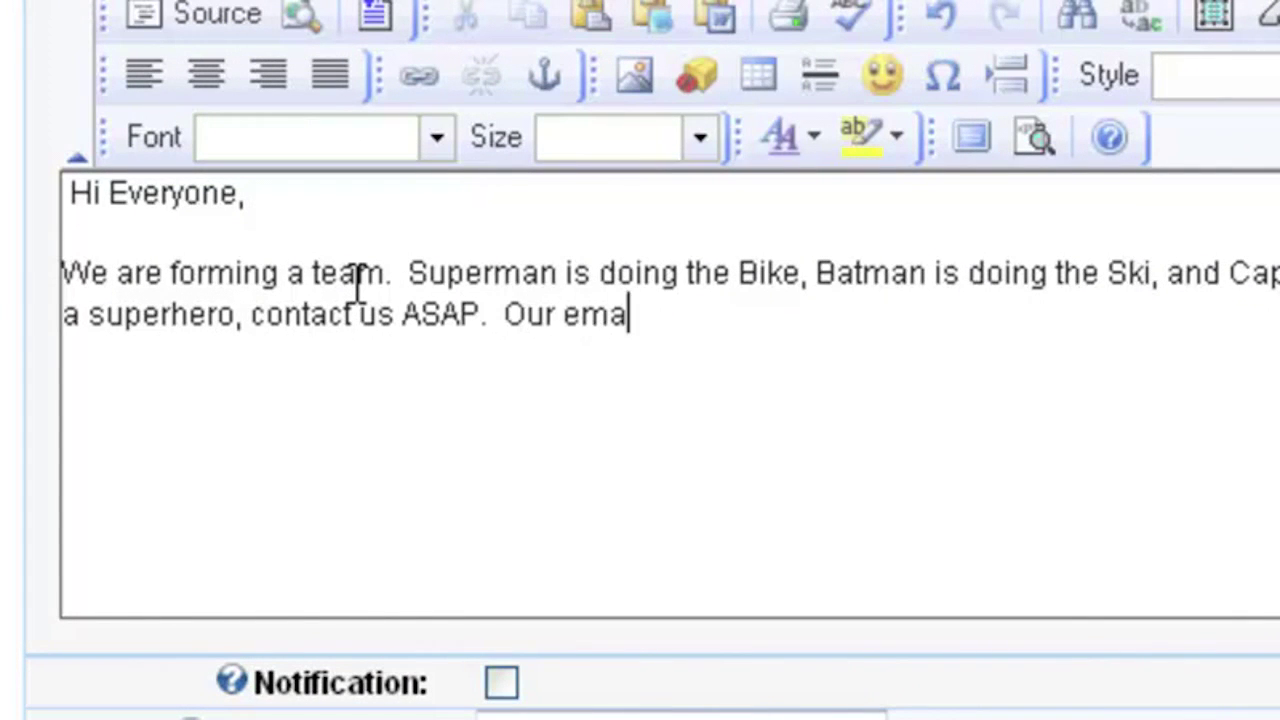
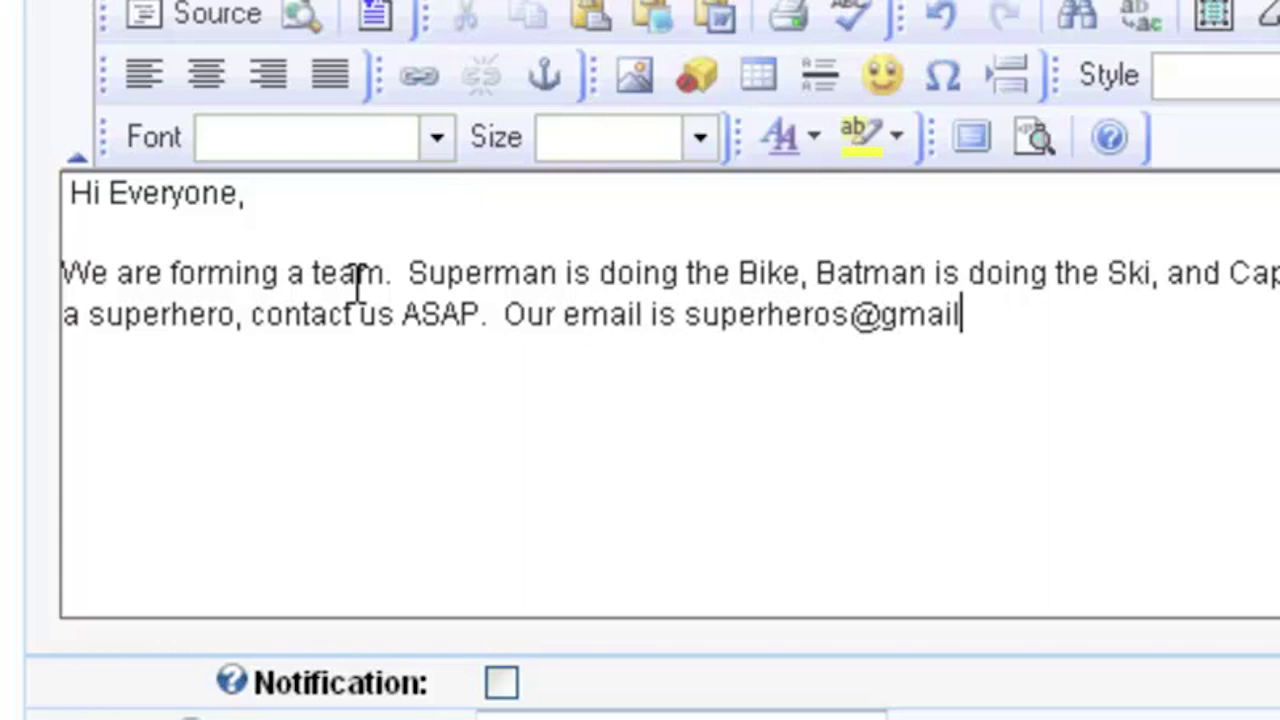
- Sign off the message with 'Thanks' and 'SM' on separate lines
{"action": "key", "text": "Return"}
{"action": "key", "text": "Return"}
{"action": "type", "text": "Thanks"}
{"action": "key", "text": "Return"}
{"action": "type", "text": "SM"}
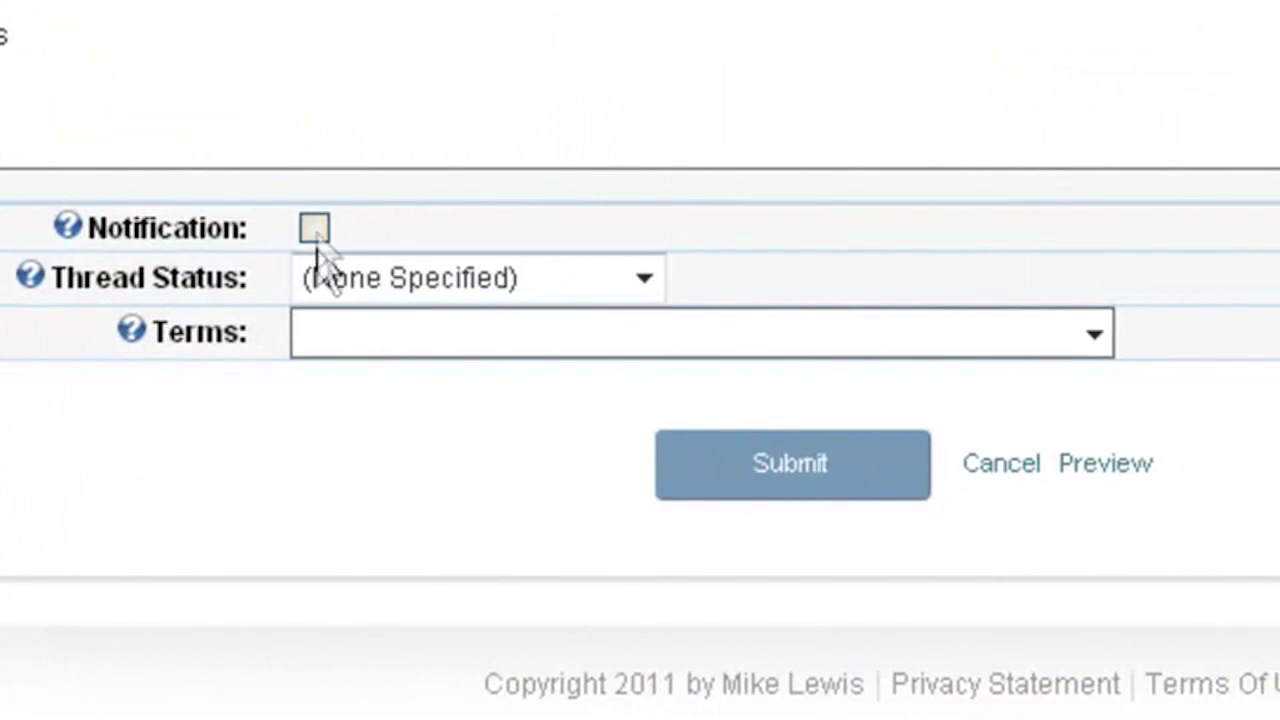
- Enable reply notifications, set the thread status to Unresolved, and post the thread
{"action": "left_click", "coordinate": [313, 226]}
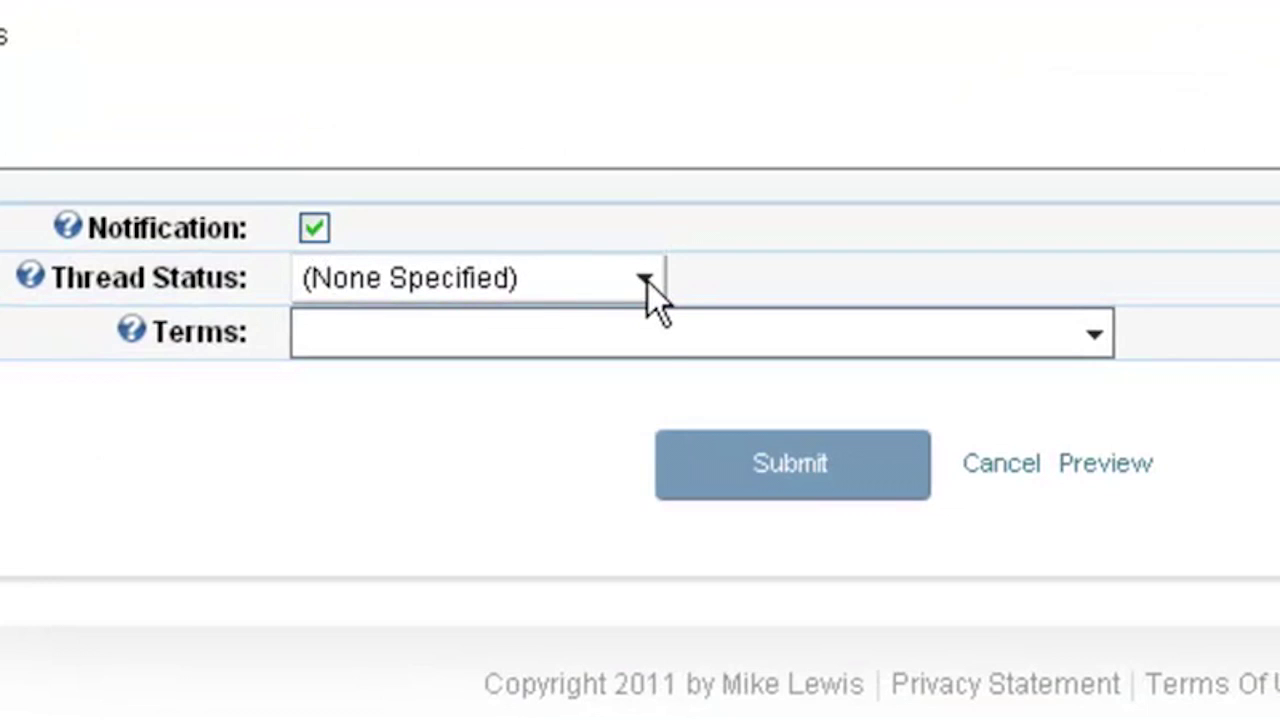
{"action": "left_click", "coordinate": [645, 279]}
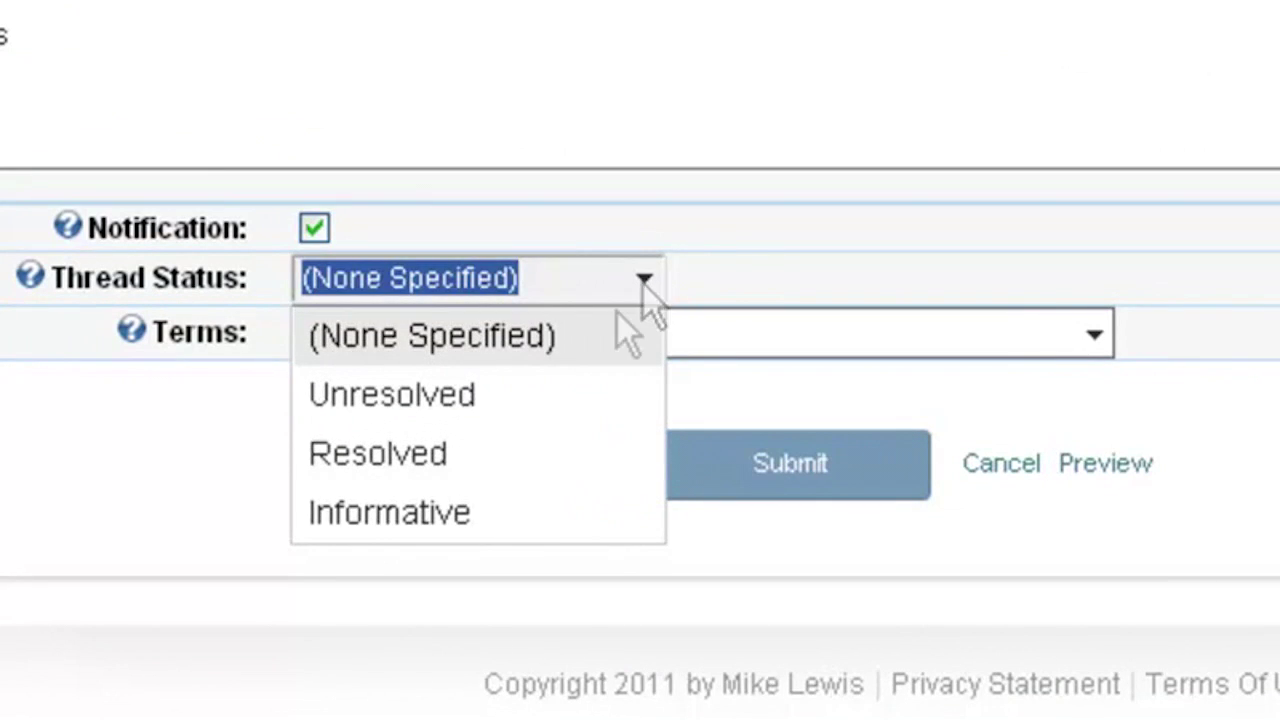
{"action": "left_click", "coordinate": [398, 397]}
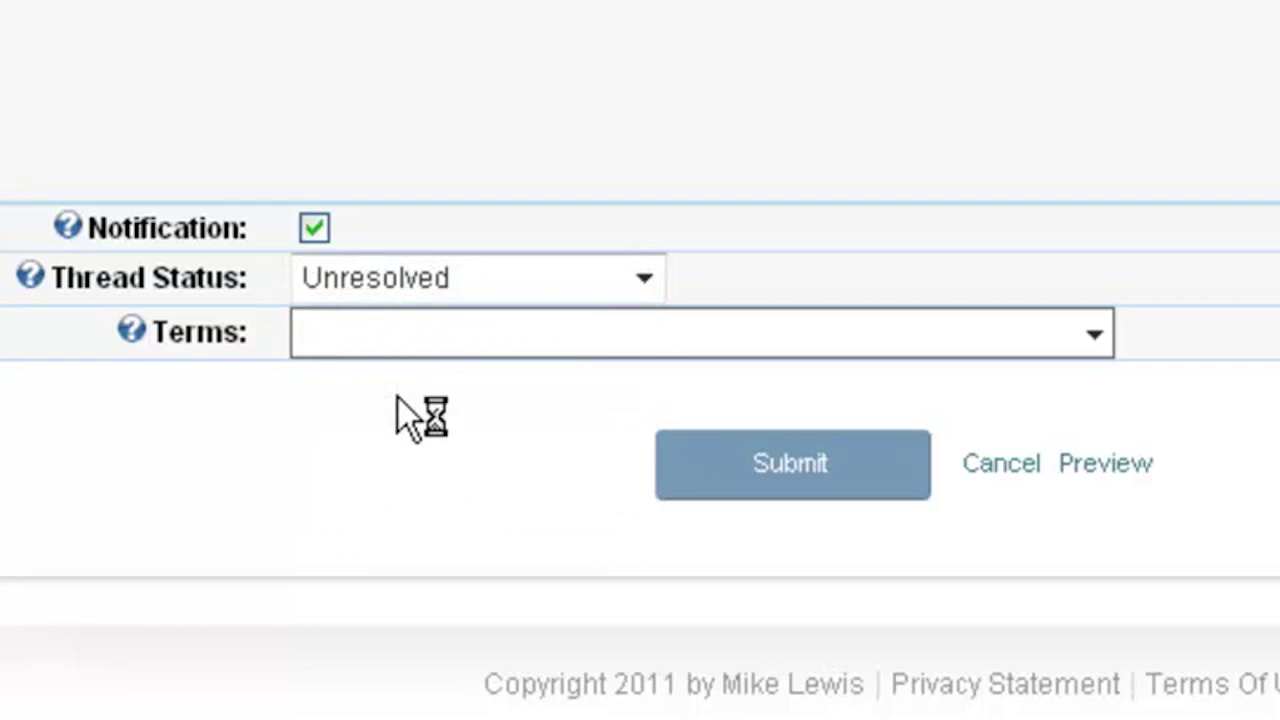
{"action": "left_click", "coordinate": [787, 468]}
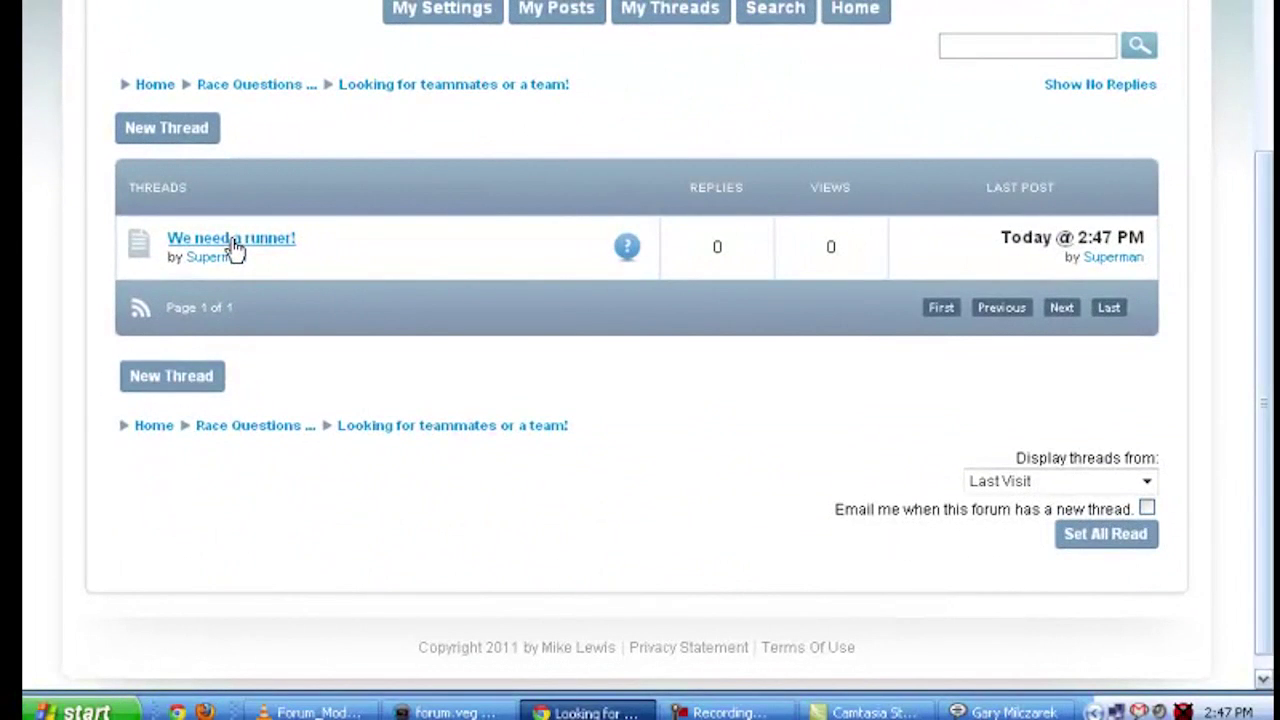
- Open the 'We need a runner!' thread from the forum list
{"action": "left_click", "coordinate": [233, 241]}
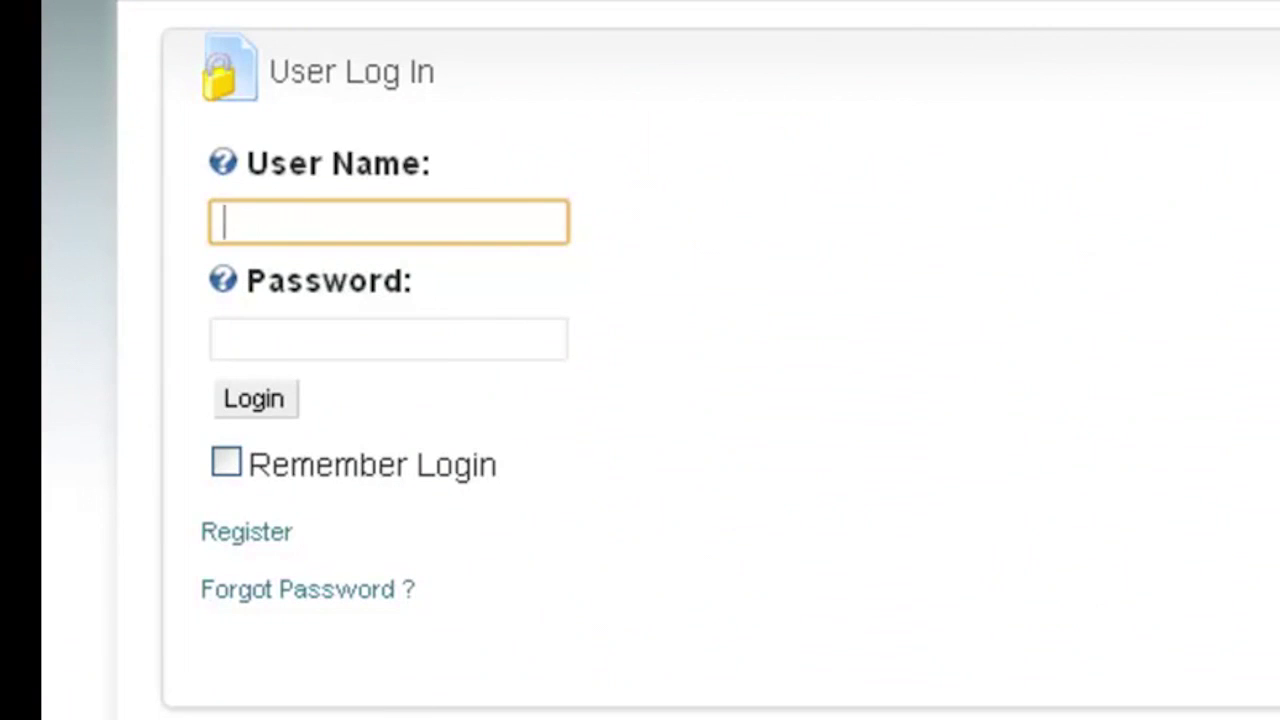
- Sign in with the second member's user name and password
{"action": "type", "text": "wonderwoman"}
{"action": "key", "text": "Tab"}
{"action": "type", "text": "****"}
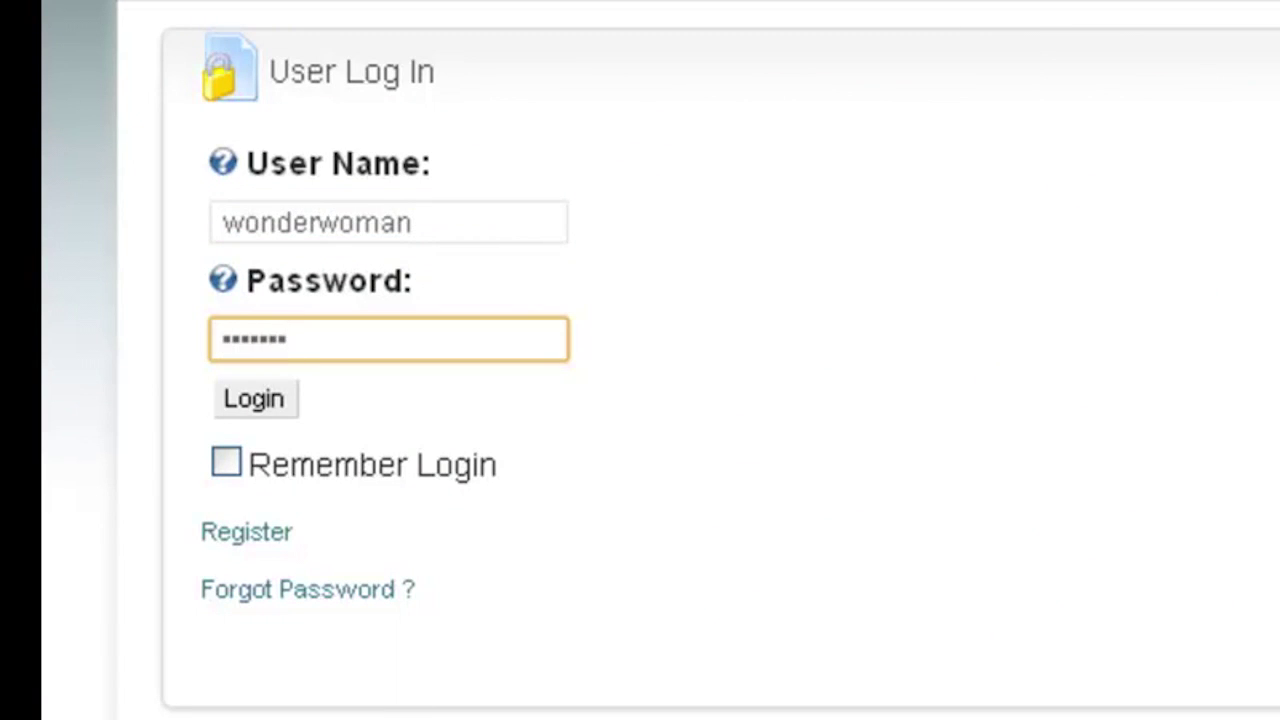
{"action": "left_click", "coordinate": [232, 400]}
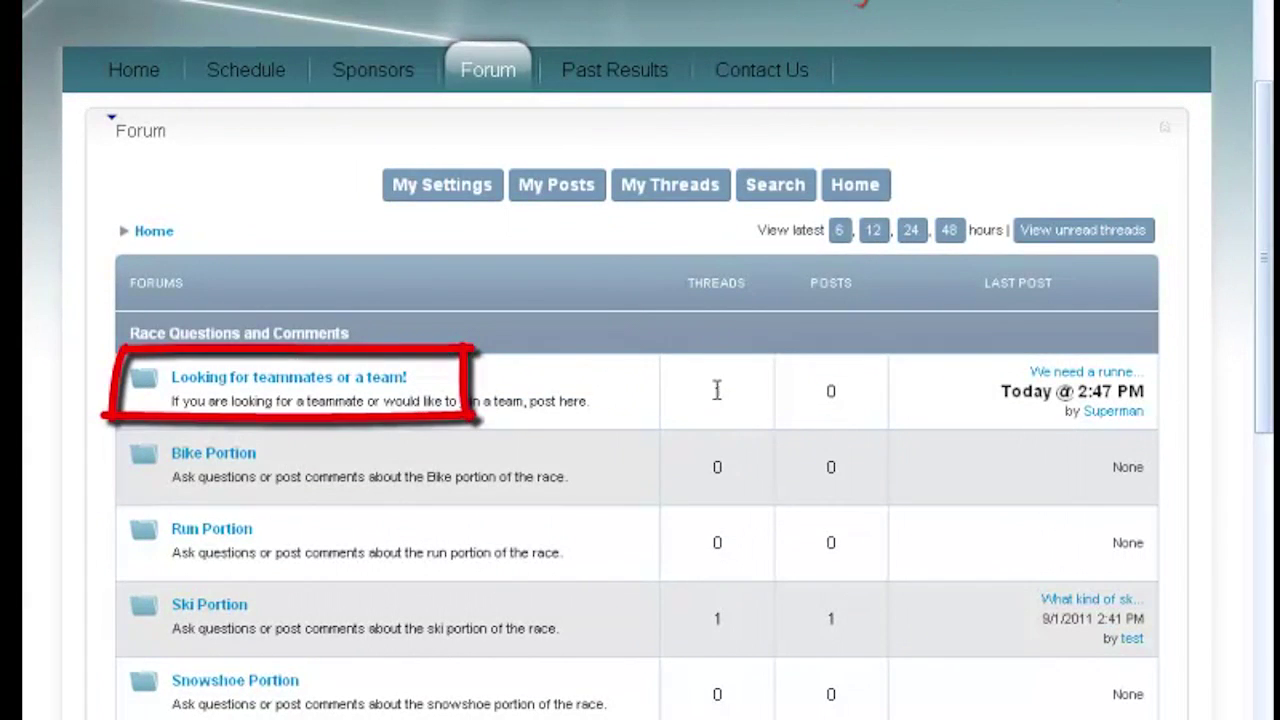
- Open the 'We need a runner!' thread in 'Looking for teammates or a team!' and scroll through the post
{"action": "left_click", "coordinate": [285, 380]}
{"action": "scroll", "coordinate": [300, 410], "scroll_direction": "down", "scroll_amount": 2}
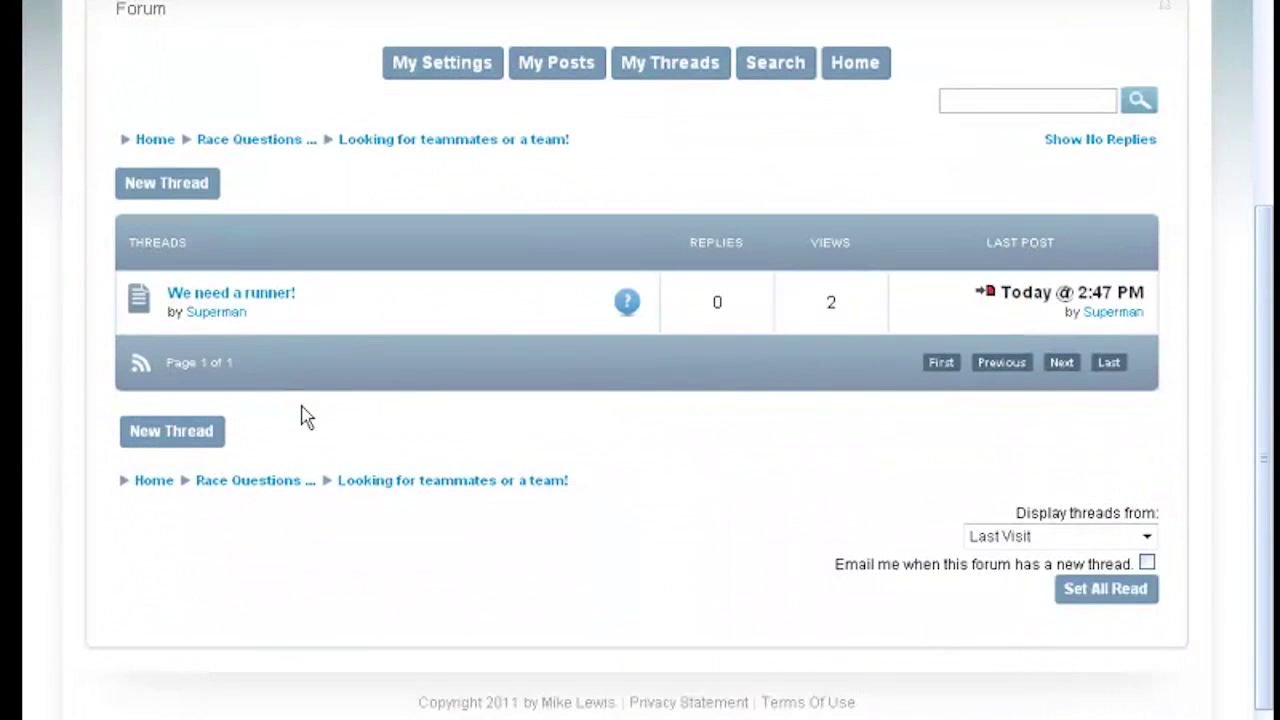
{"action": "left_click", "coordinate": [228, 293]}
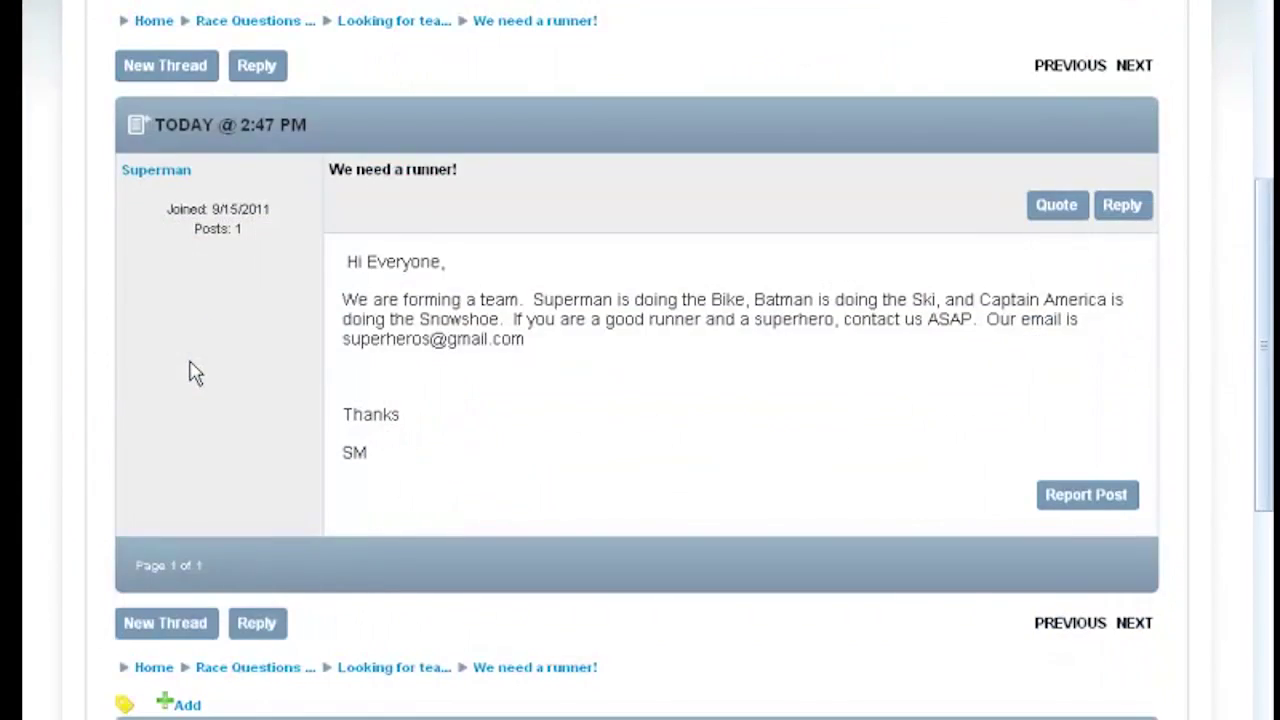
{"action": "scroll", "coordinate": [190, 365], "scroll_direction": "down", "scroll_amount": 2}
{"action": "scroll", "coordinate": [185, 360], "scroll_direction": "down", "scroll_amount": 1}
{"action": "scroll", "coordinate": [182, 352], "scroll_direction": "down", "scroll_amount": 1}
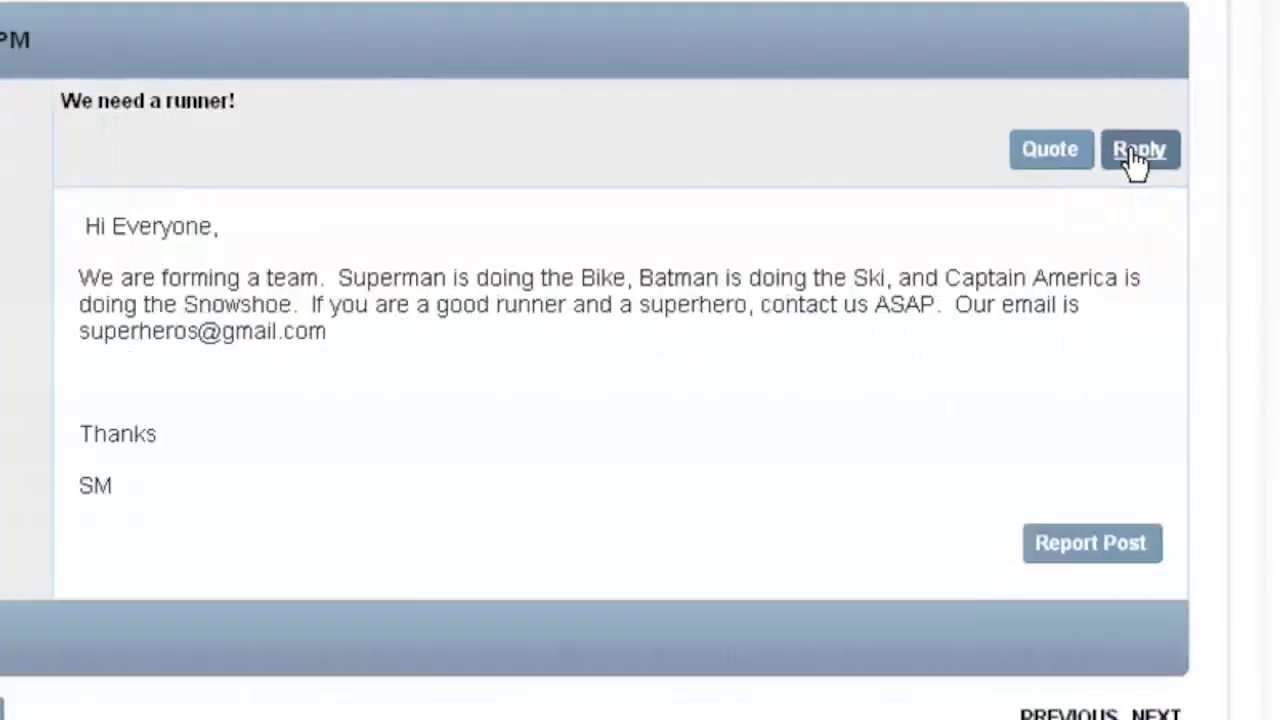
- Start a reply to Superman's post with 'Hi,' and an offer to join as a good runner
{"action": "left_click", "coordinate": [1143, 250]}
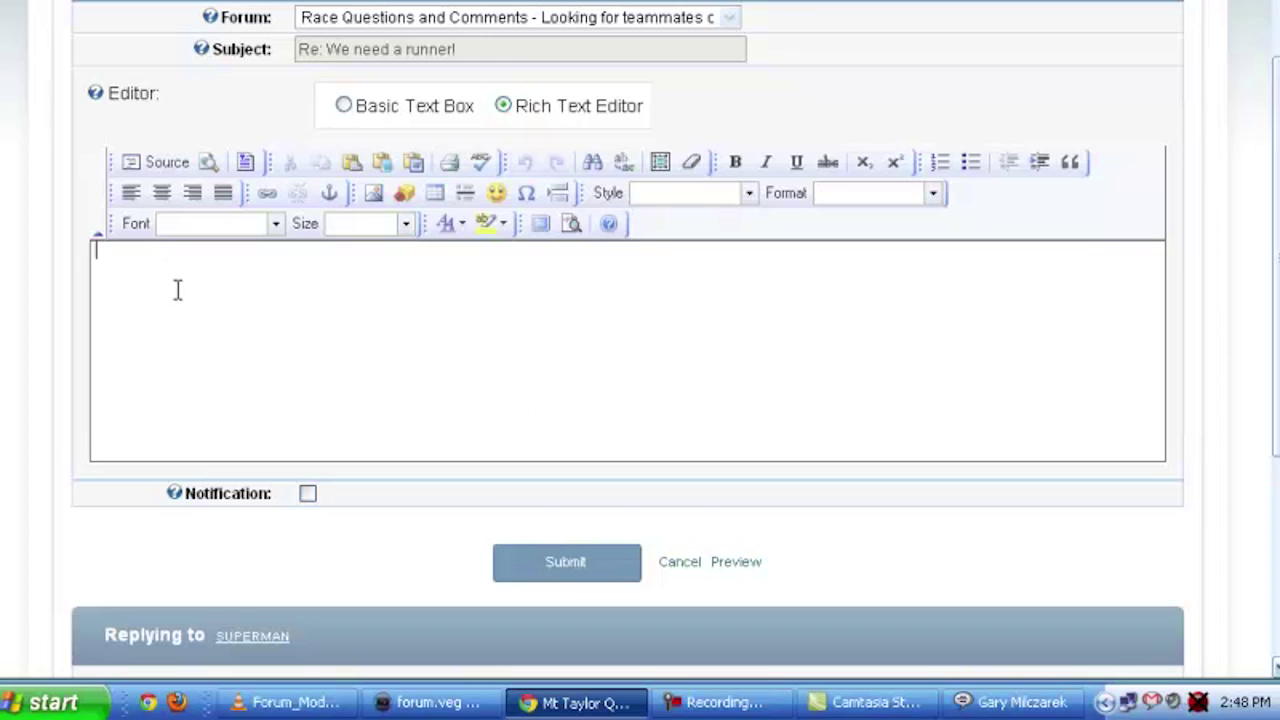
{"action": "type", "text": "Hi,"}
{"action": "key", "text": "Return"}
{"action": "key", "text": "Return"}
{"action": "type", "text": "My name i"}
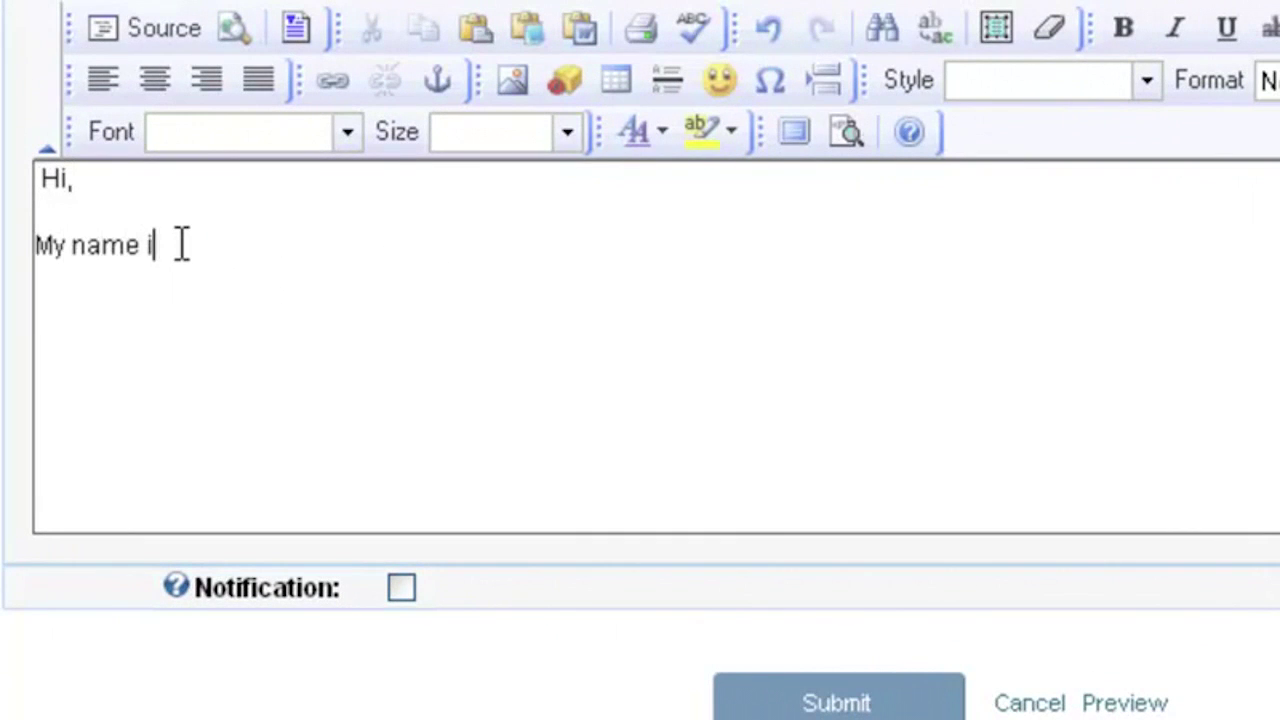
{"action": "type", "text": "s Wonderwoman and I am a"}
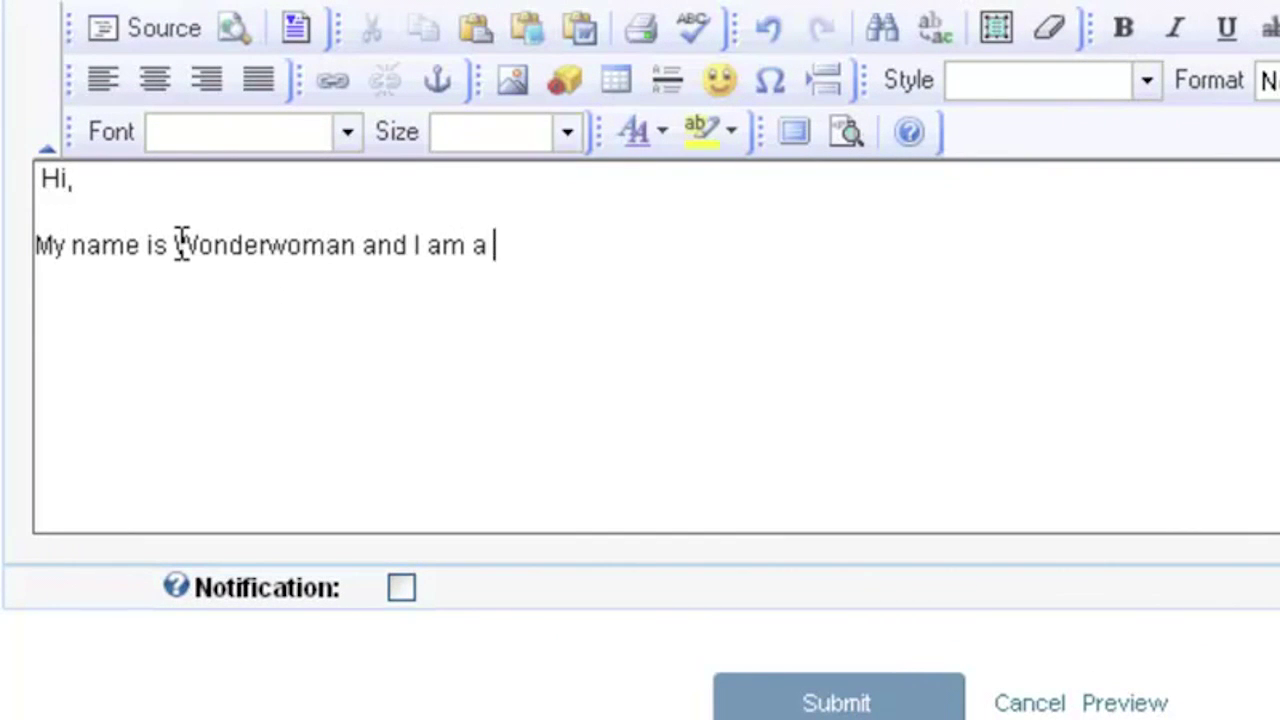
{"action": "type", "text": "good runner and also a superher"}
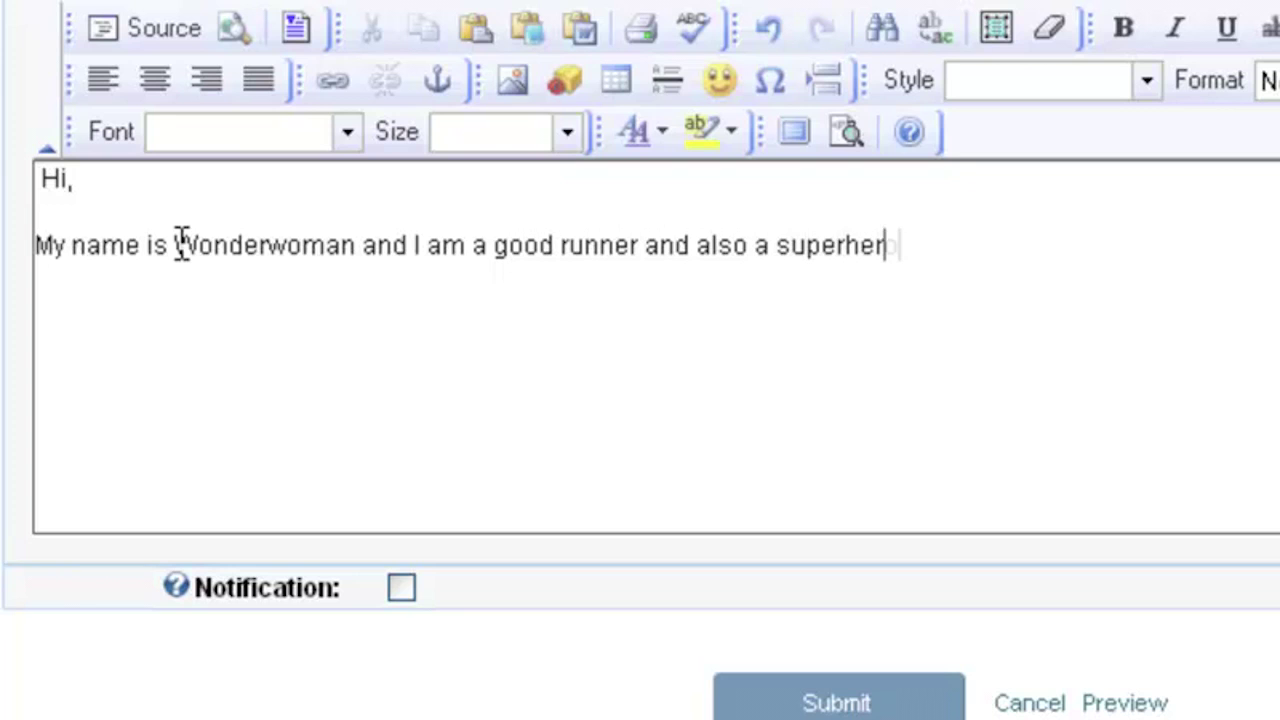
{"action": "type", "text": "ike to join "}
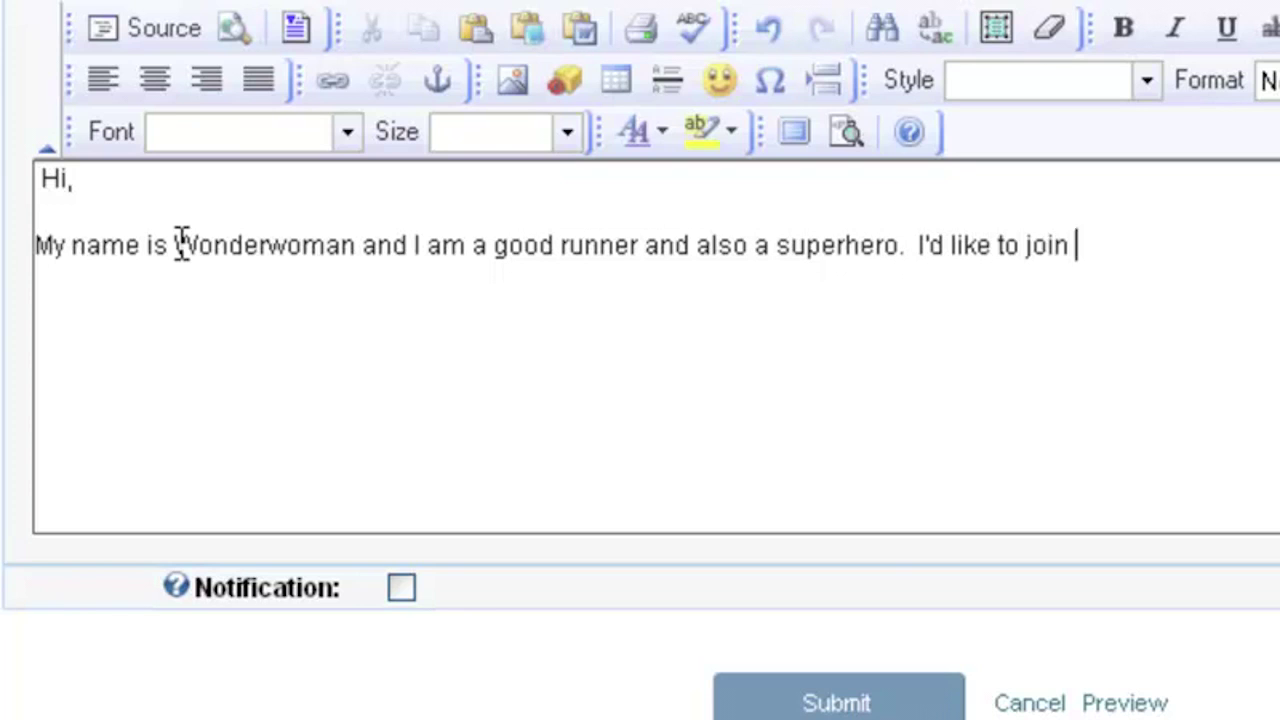
{"action": "type", "text": "your team.  Please contact me at"}
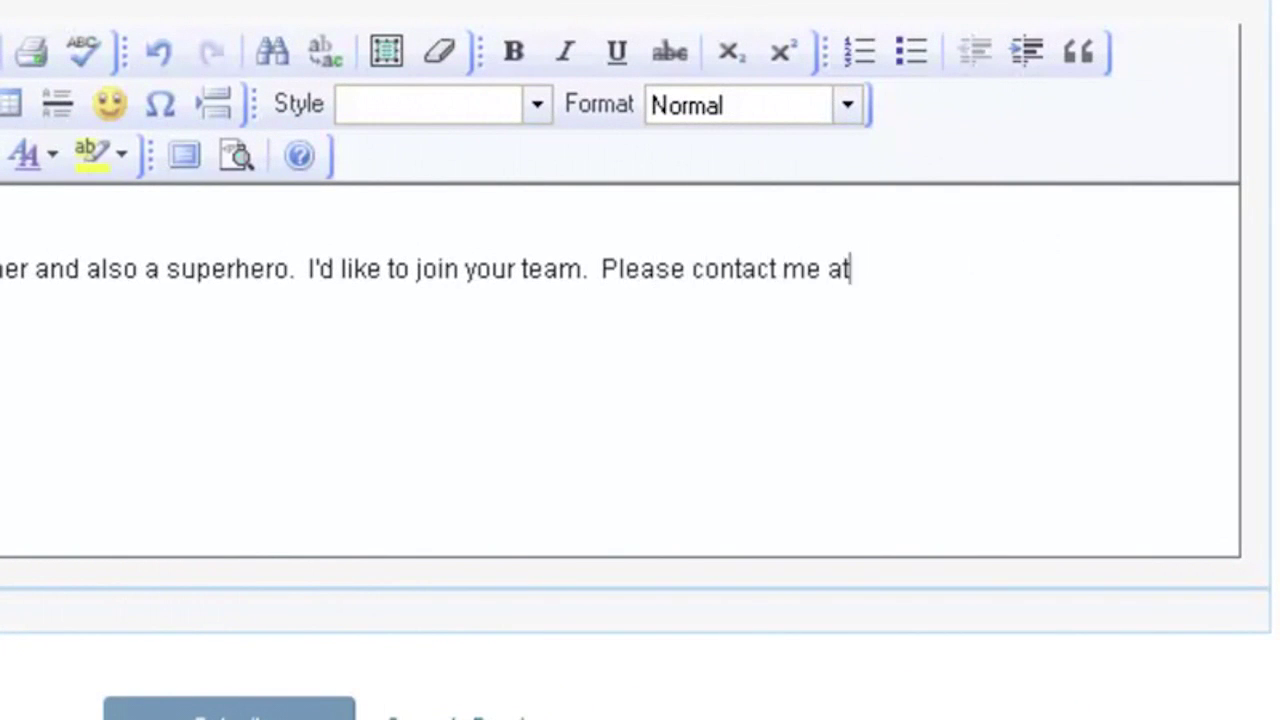
{"action": "type", "text": " Wo"}
- Add the corrected contact email and a 'Thanks' / 'WW' sign-off, then post the reply
{"action": "key", "text": "BackSpace"}
{"action": "key", "text": "BackSpace"}
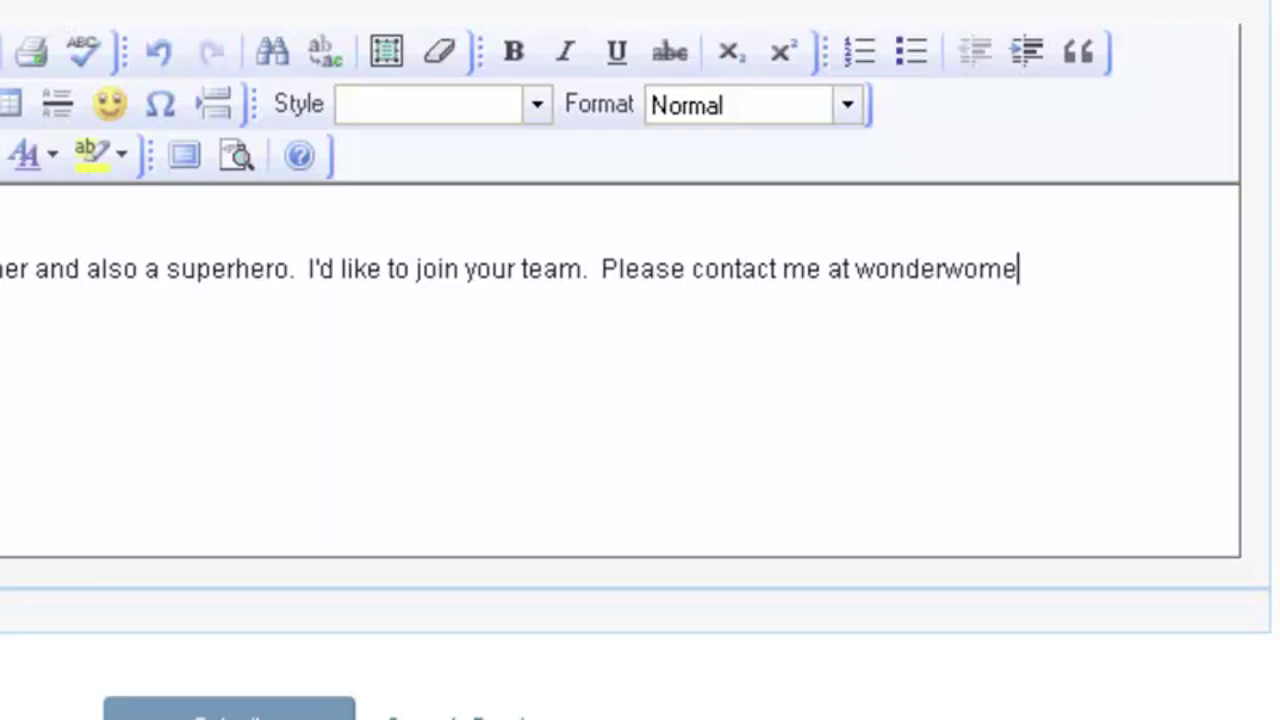
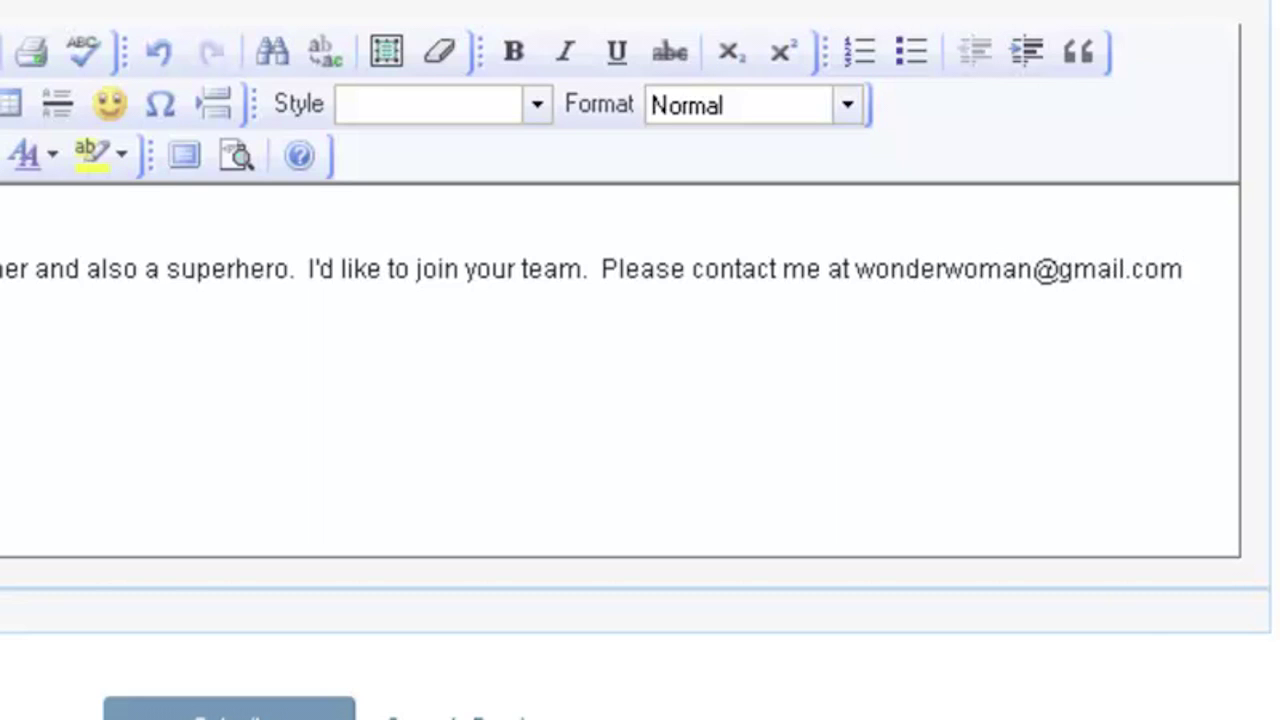
{"action": "key", "text": "Return"}
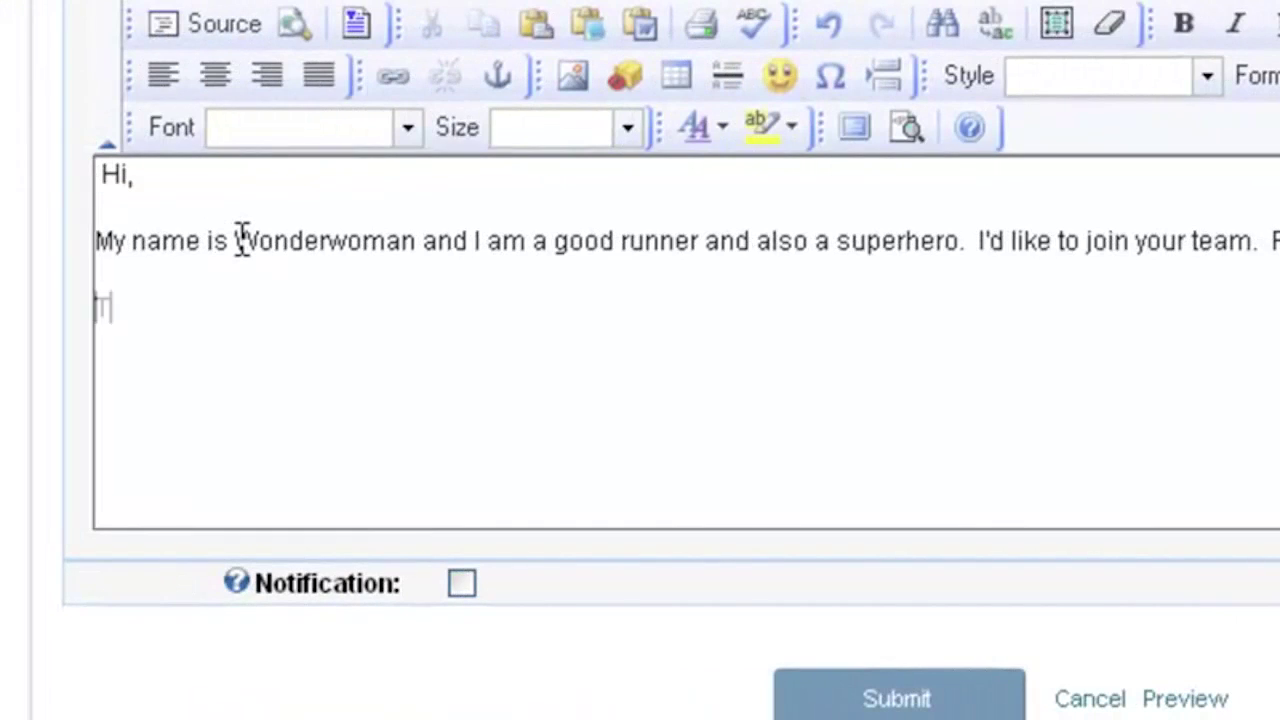
{"action": "type", "text": "Thanks"}
{"action": "type", "text": "WW"}
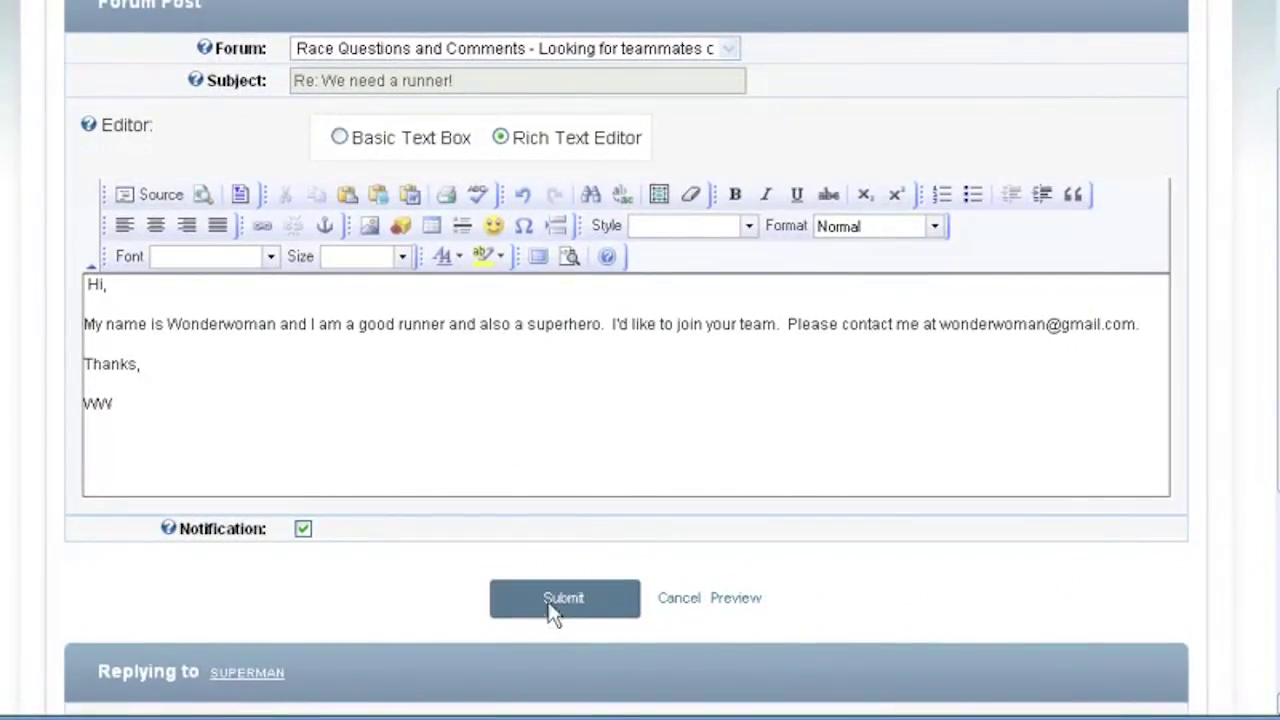
{"action": "left_click", "coordinate": [560, 600]}
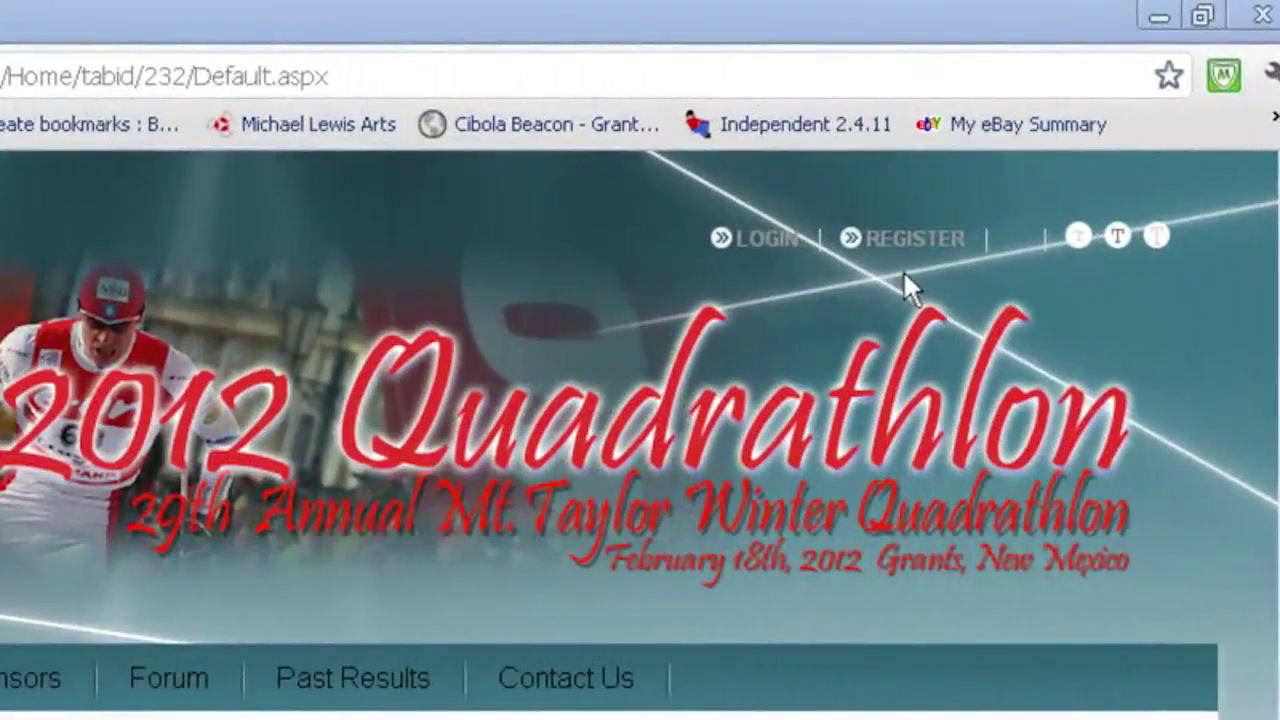
- Log in with the Superman account and its password, then open the Forum section
{"action": "left_click", "coordinate": [771, 245]}
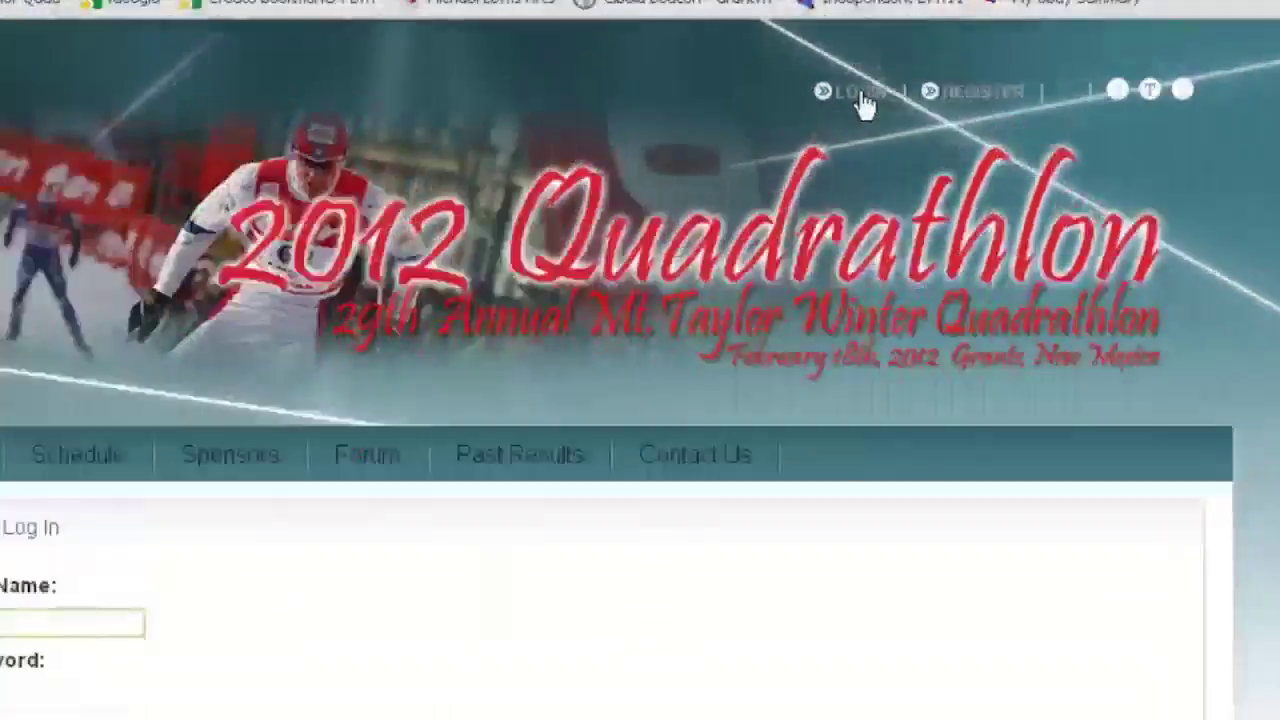
{"action": "type", "text": "Superman"}
{"action": "key", "text": "Tab"}
{"action": "type", "text": "pa"}
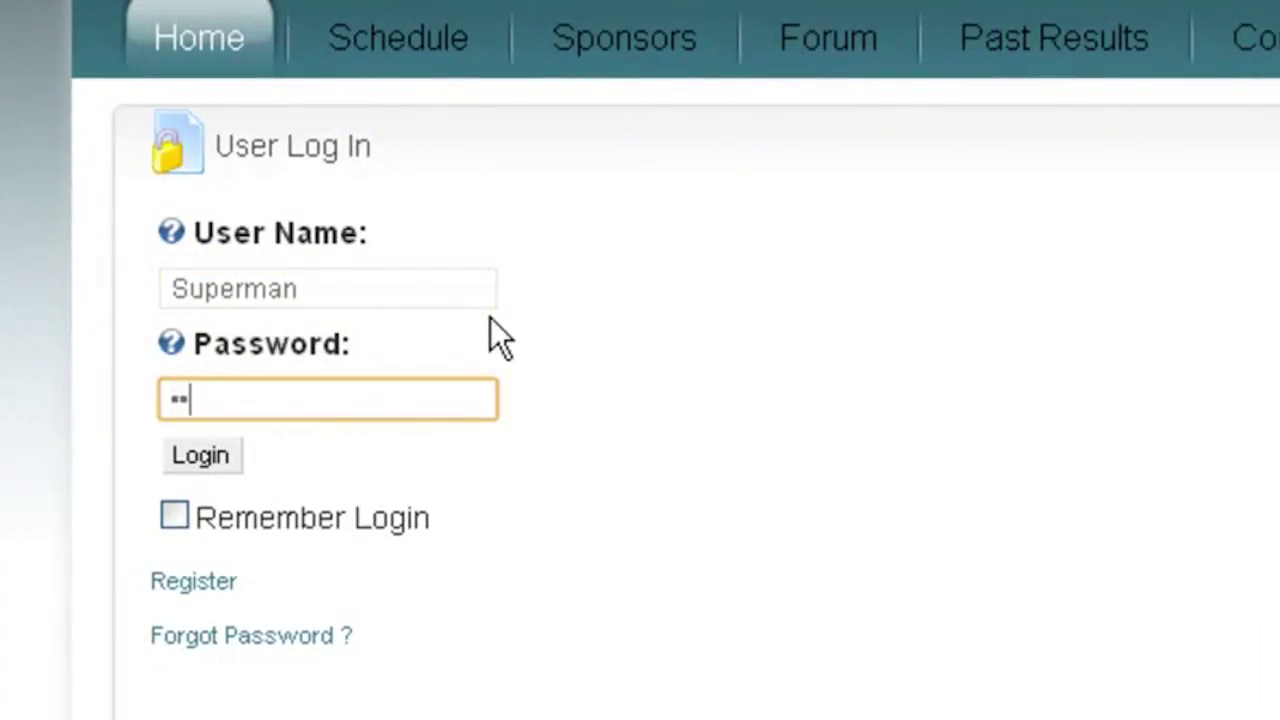
{"action": "type", "text": "ssword"}
{"action": "left_click", "coordinate": [200, 455]}
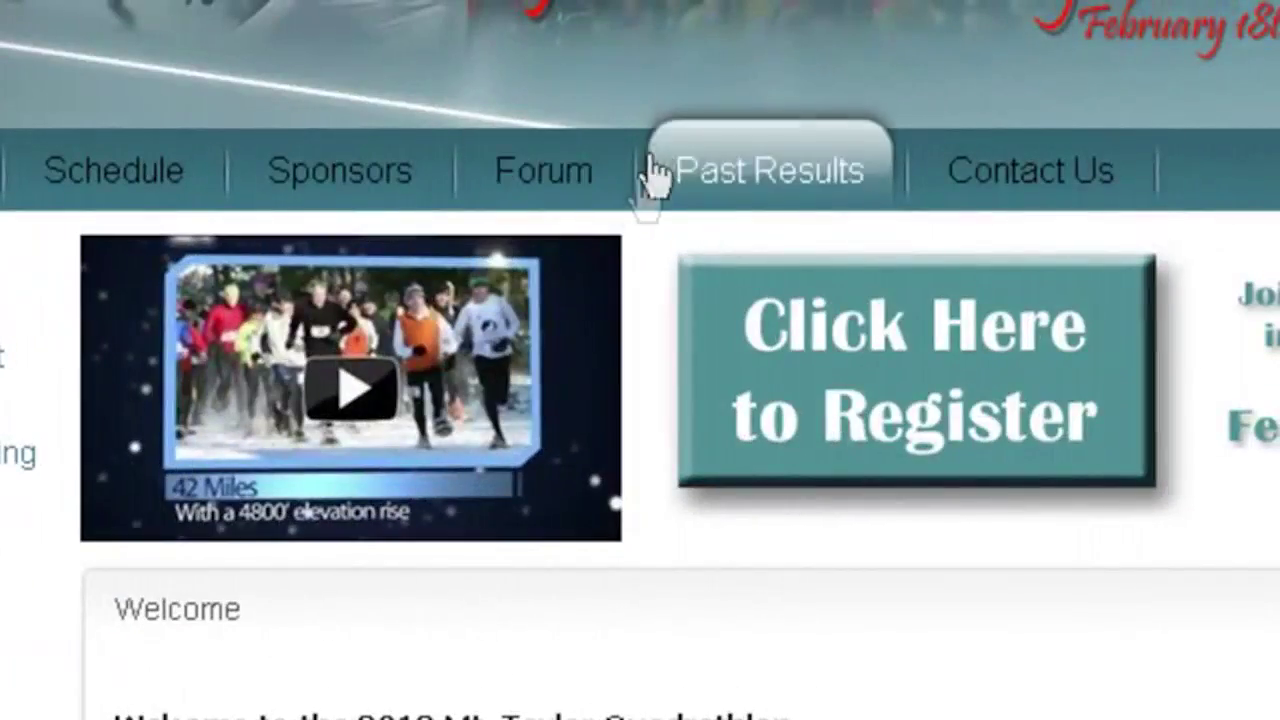
{"action": "left_click", "coordinate": [548, 190]}
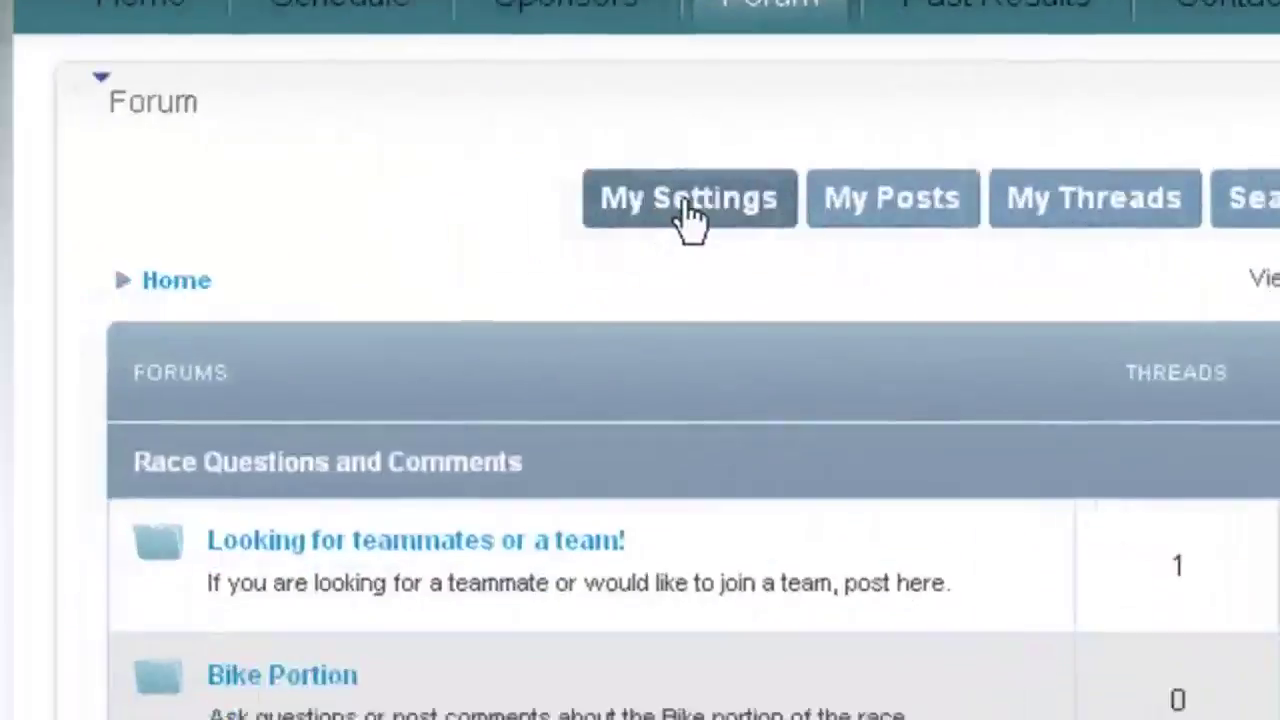
- Open My Settings, expand Profile, edit the profile, and view the Photo file list
{"action": "left_click", "coordinate": [390, 352]}
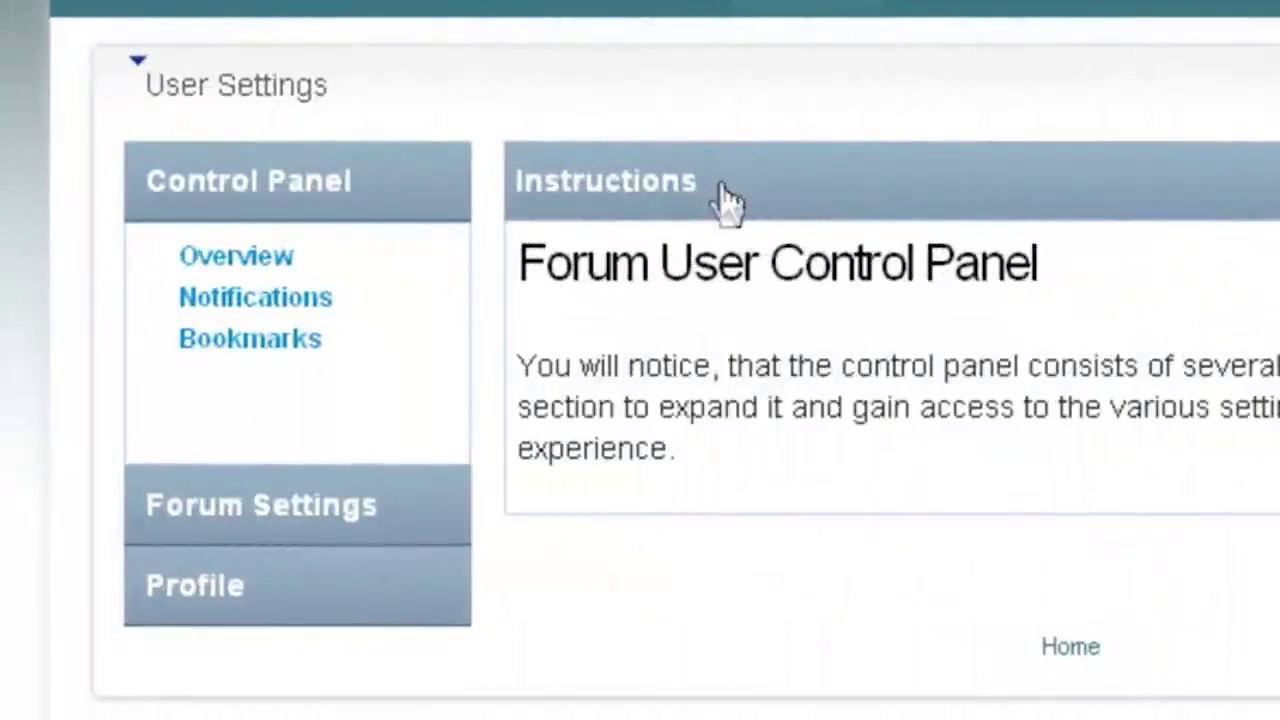
{"action": "left_click", "coordinate": [193, 600]}
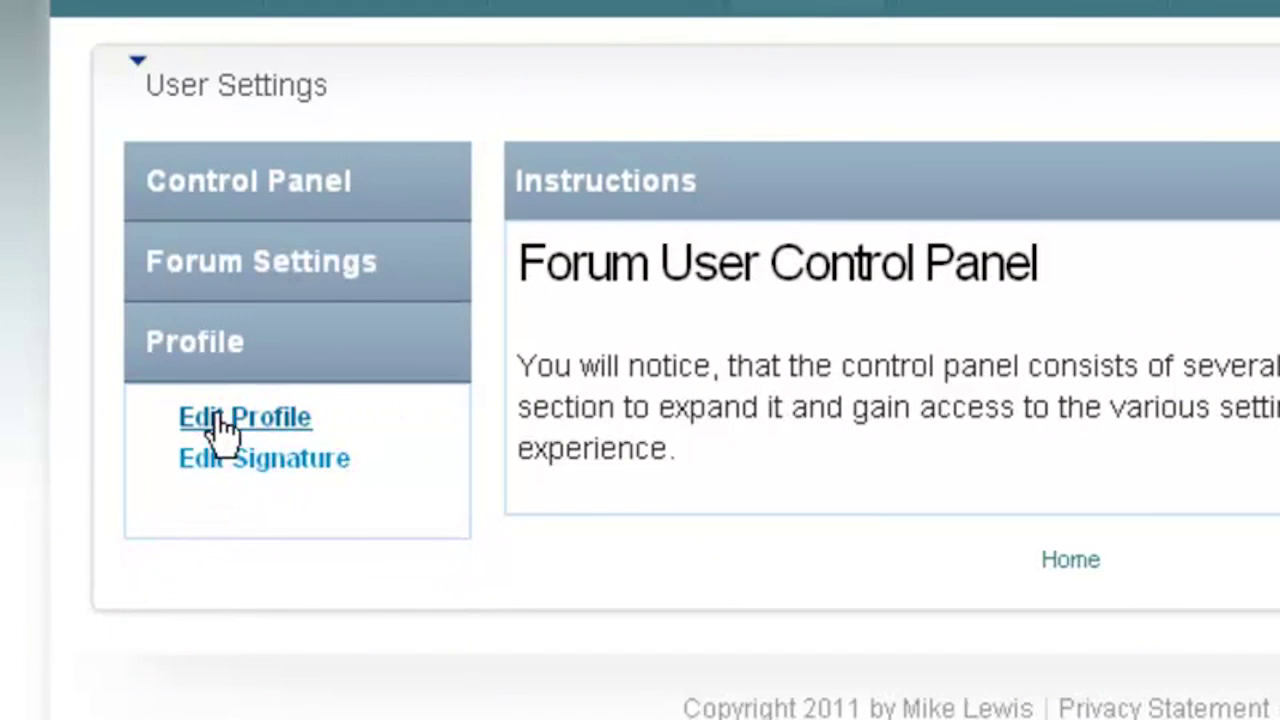
{"action": "left_click", "coordinate": [214, 414]}
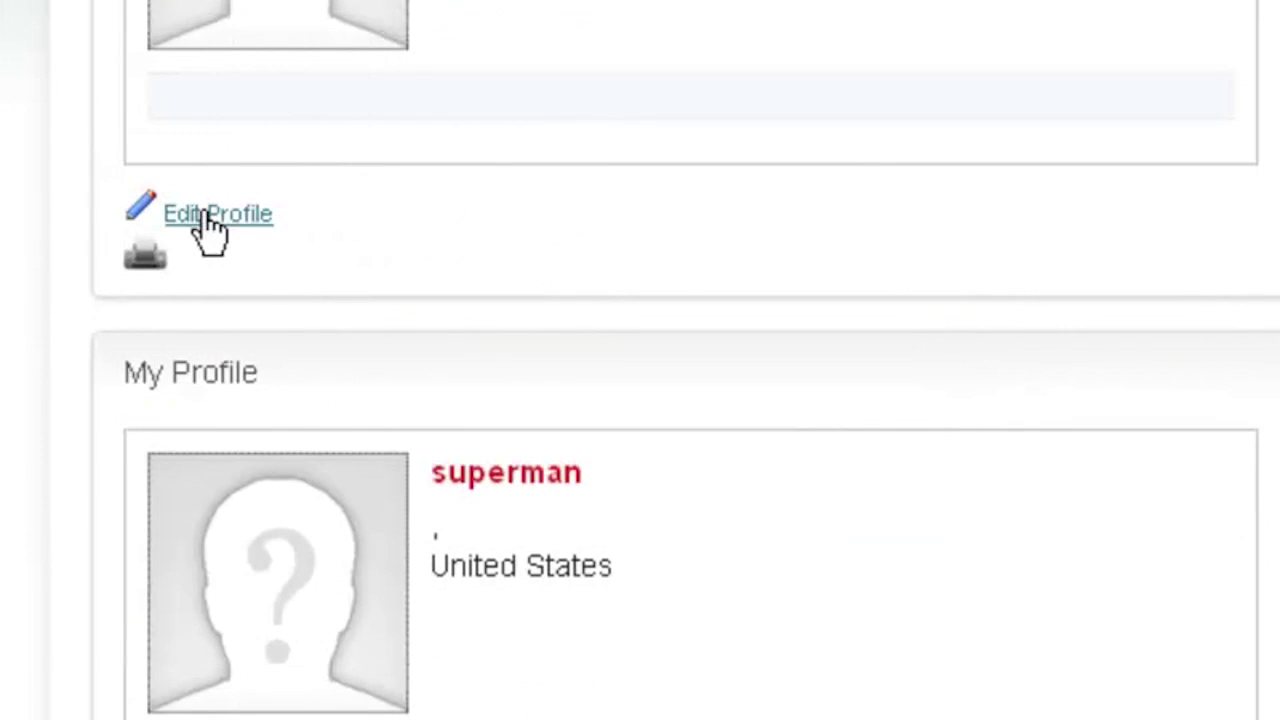
{"action": "left_click", "coordinate": [210, 222]}
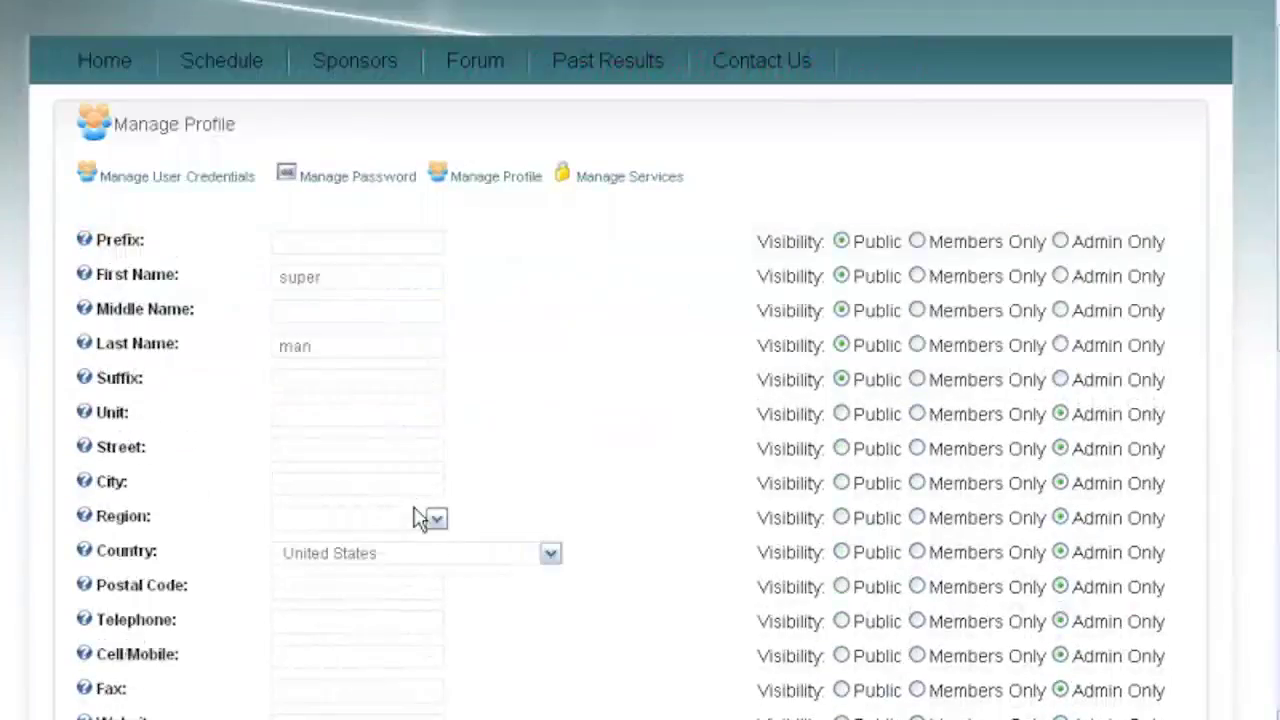
{"action": "scroll", "coordinate": [420, 520], "scroll_direction": "down", "scroll_amount": 1}
{"action": "scroll", "coordinate": [413, 503], "scroll_direction": "down", "scroll_amount": 2}
{"action": "scroll", "coordinate": [413, 503], "scroll_direction": "down", "scroll_amount": 2}
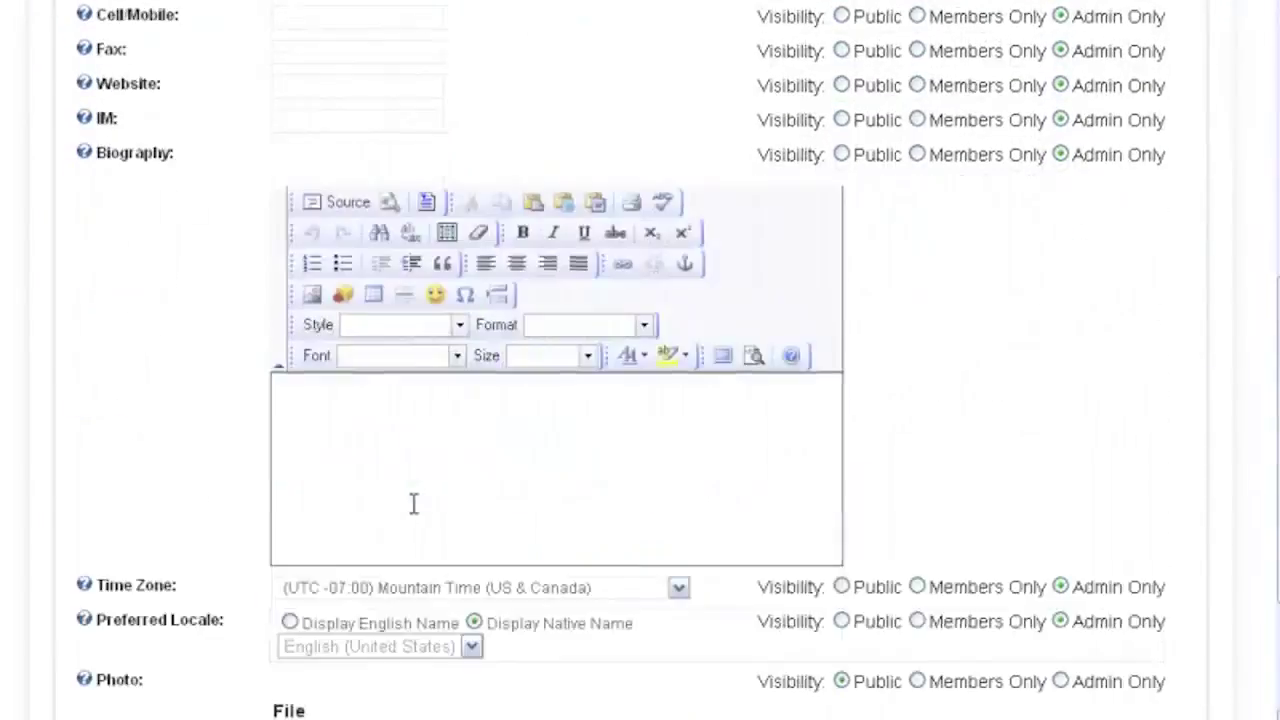
{"action": "scroll", "coordinate": [413, 503], "scroll_direction": "down", "scroll_amount": 2}
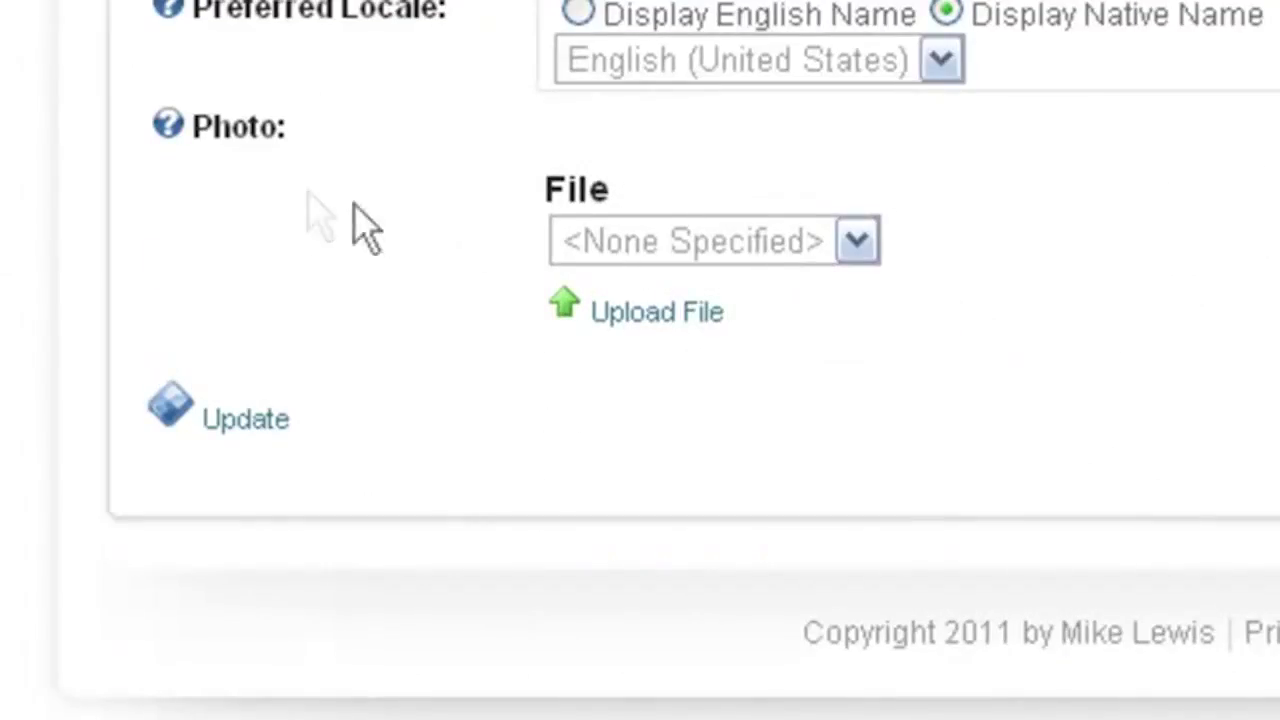
{"action": "left_click", "coordinate": [855, 242]}
- Upload superman.jpg as the profile photo and save the profile changes
{"action": "left_click", "coordinate": [857, 242]}
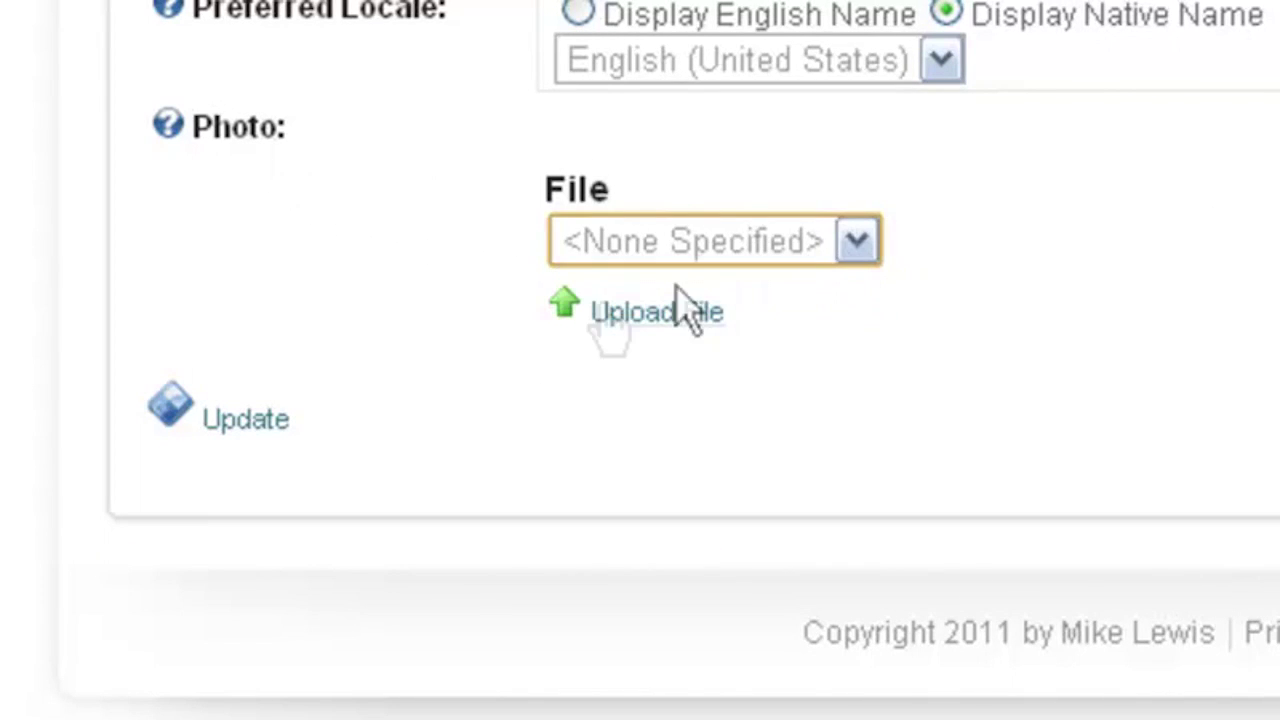
{"action": "left_click", "coordinate": [630, 314]}
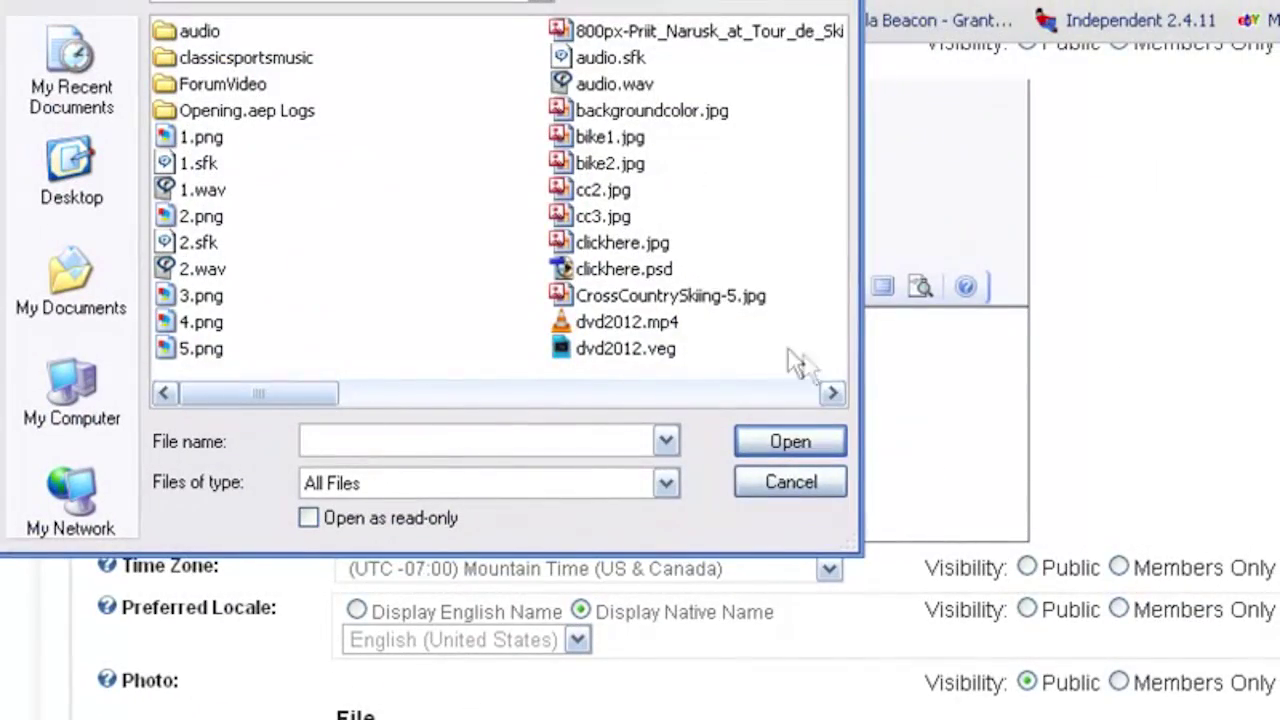
{"action": "left_click", "coordinate": [832, 393]}
{"action": "left_click", "coordinate": [627, 189]}
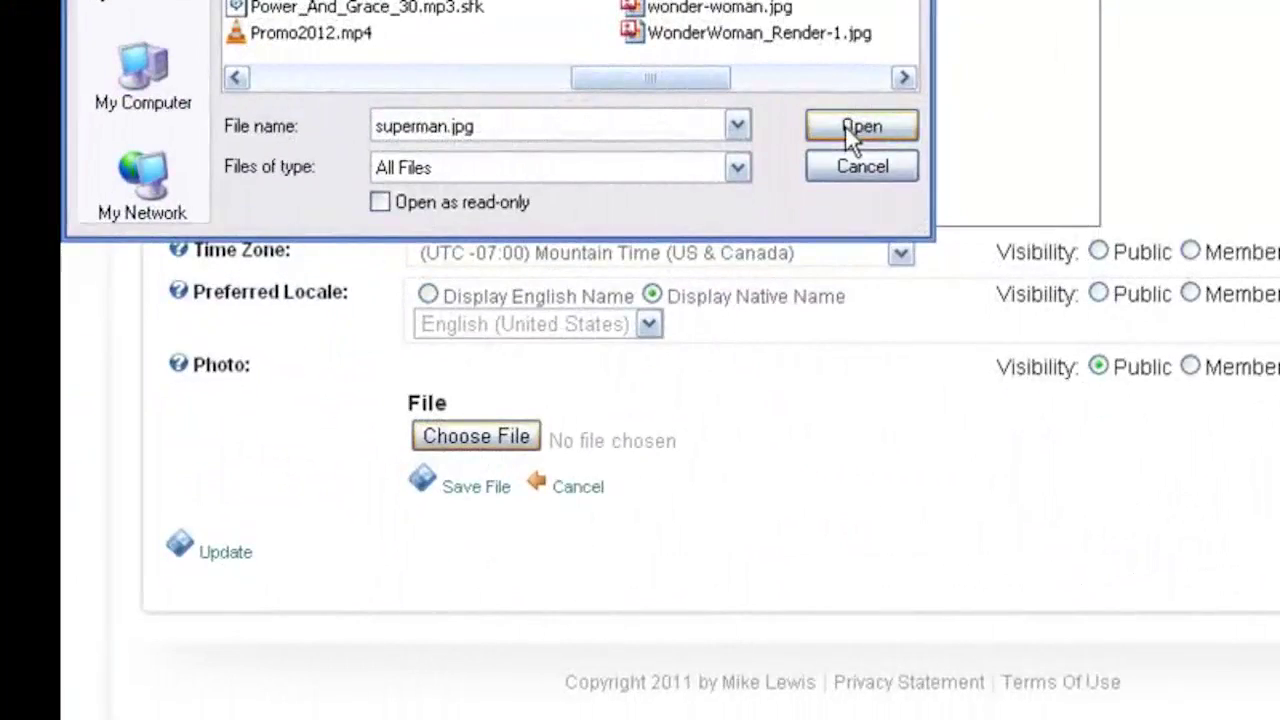
{"action": "left_click", "coordinate": [790, 441]}
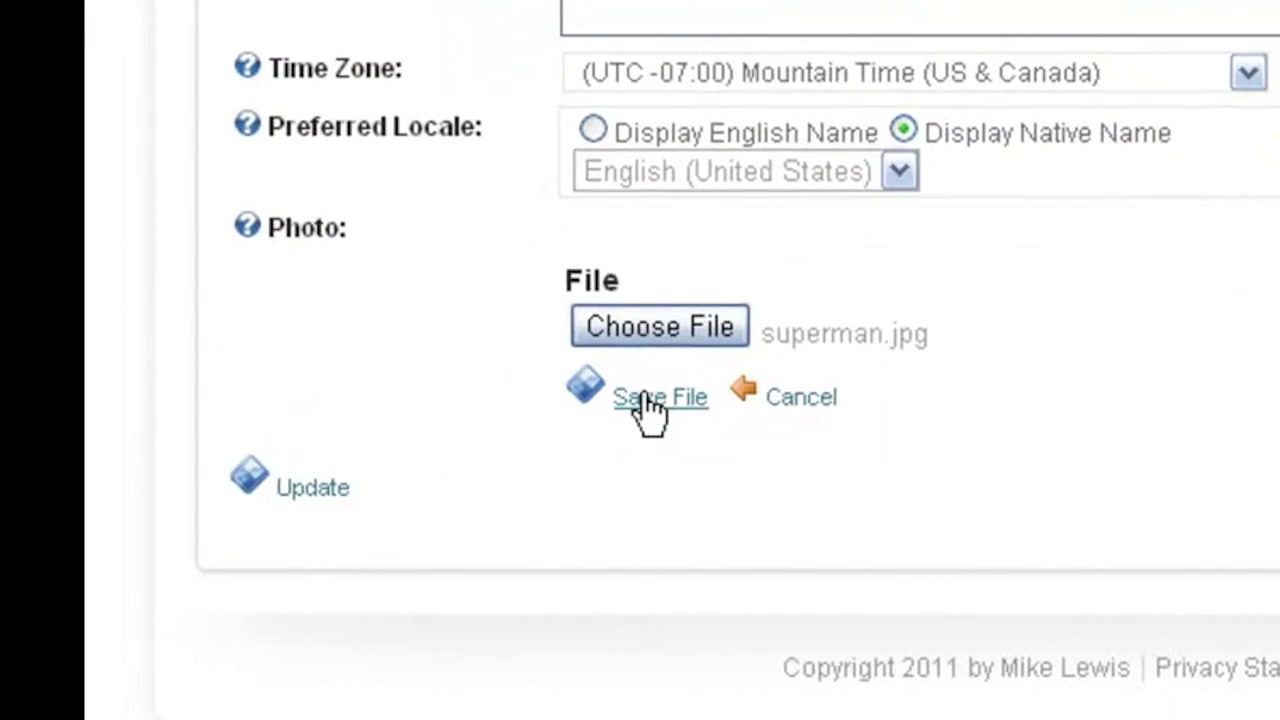
{"action": "left_click", "coordinate": [644, 395]}
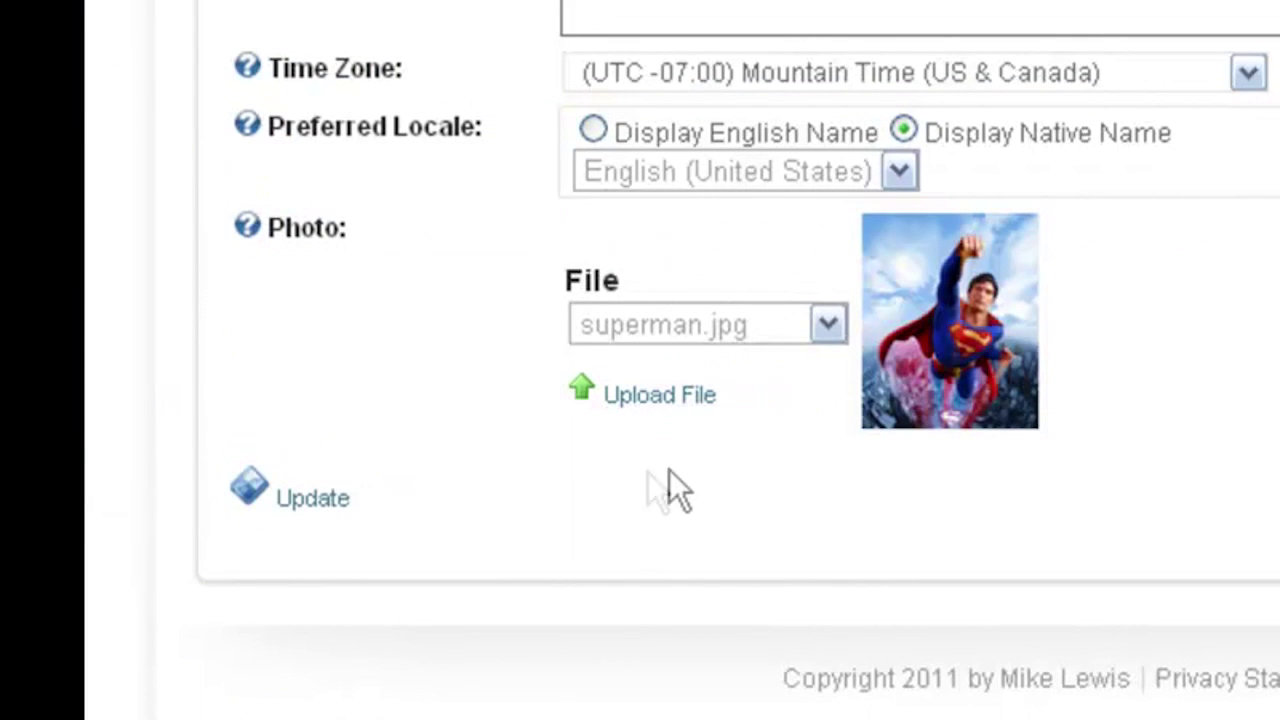
{"action": "left_click", "coordinate": [299, 498]}
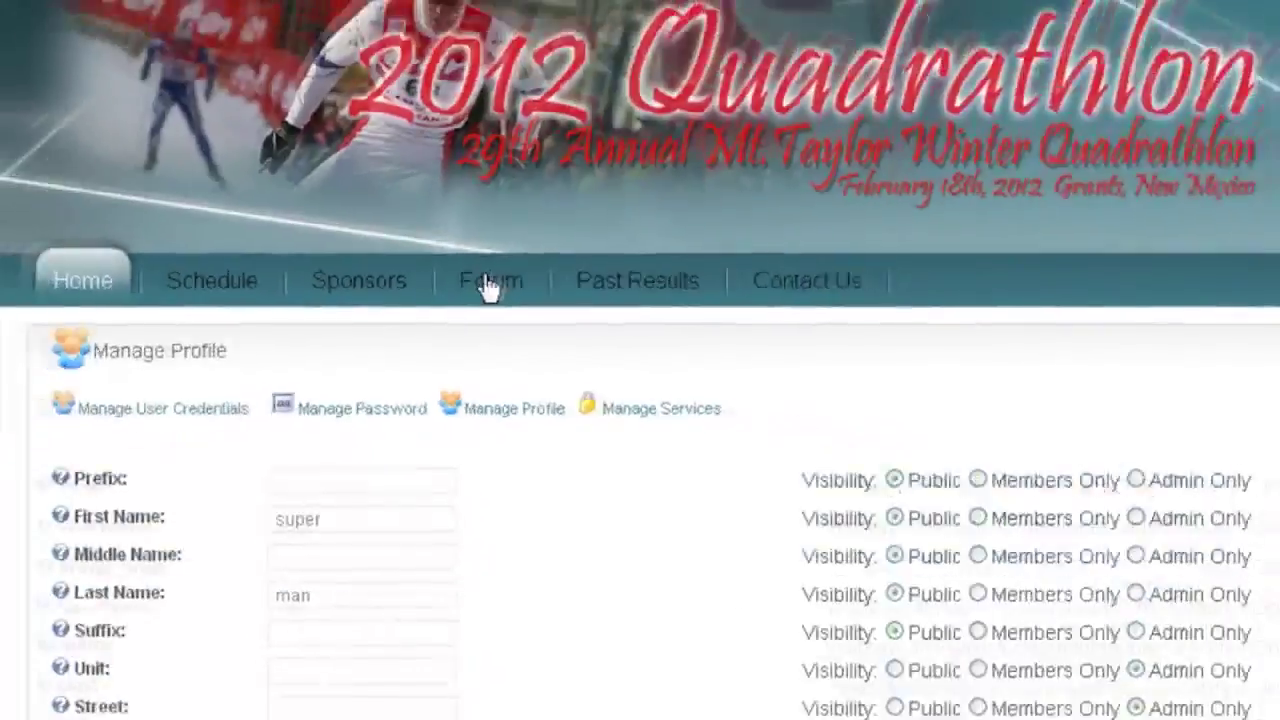
- Return to the forum and enter the 'Looking for teammates or a team!' board
{"action": "left_click", "coordinate": [490, 284]}
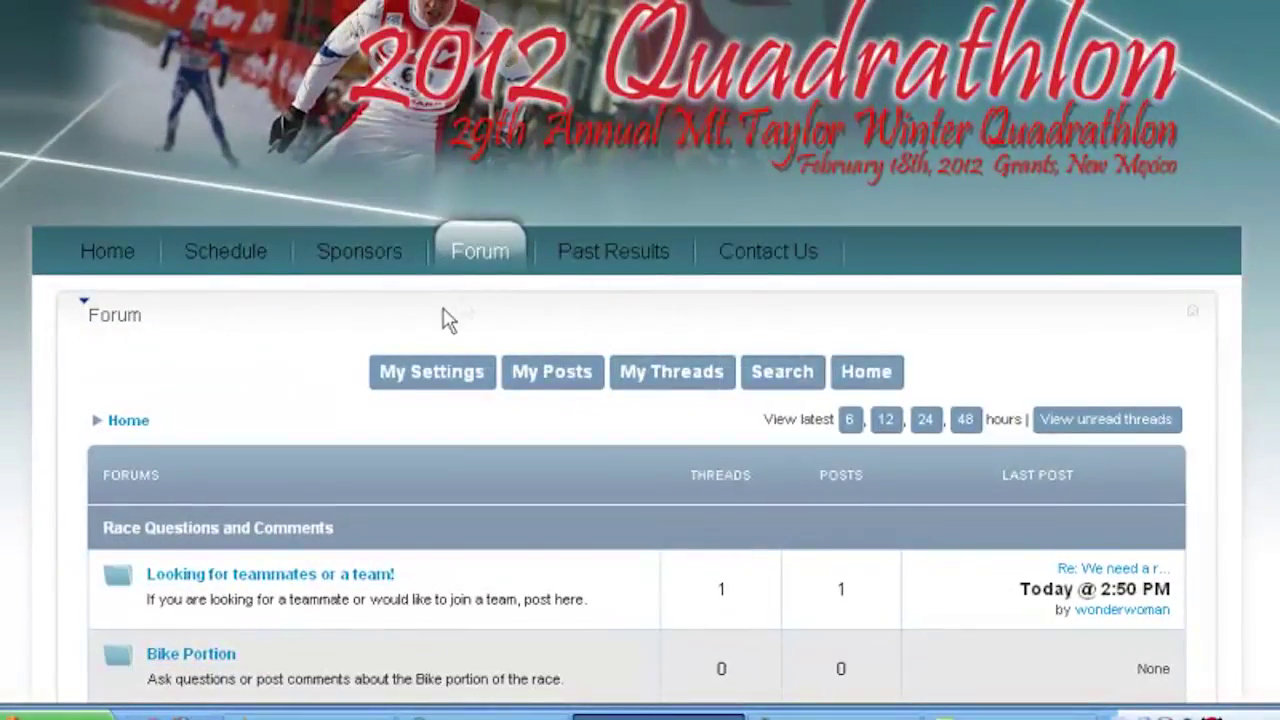
{"action": "scroll", "coordinate": [280, 340], "scroll_direction": "down", "scroll_amount": 5}
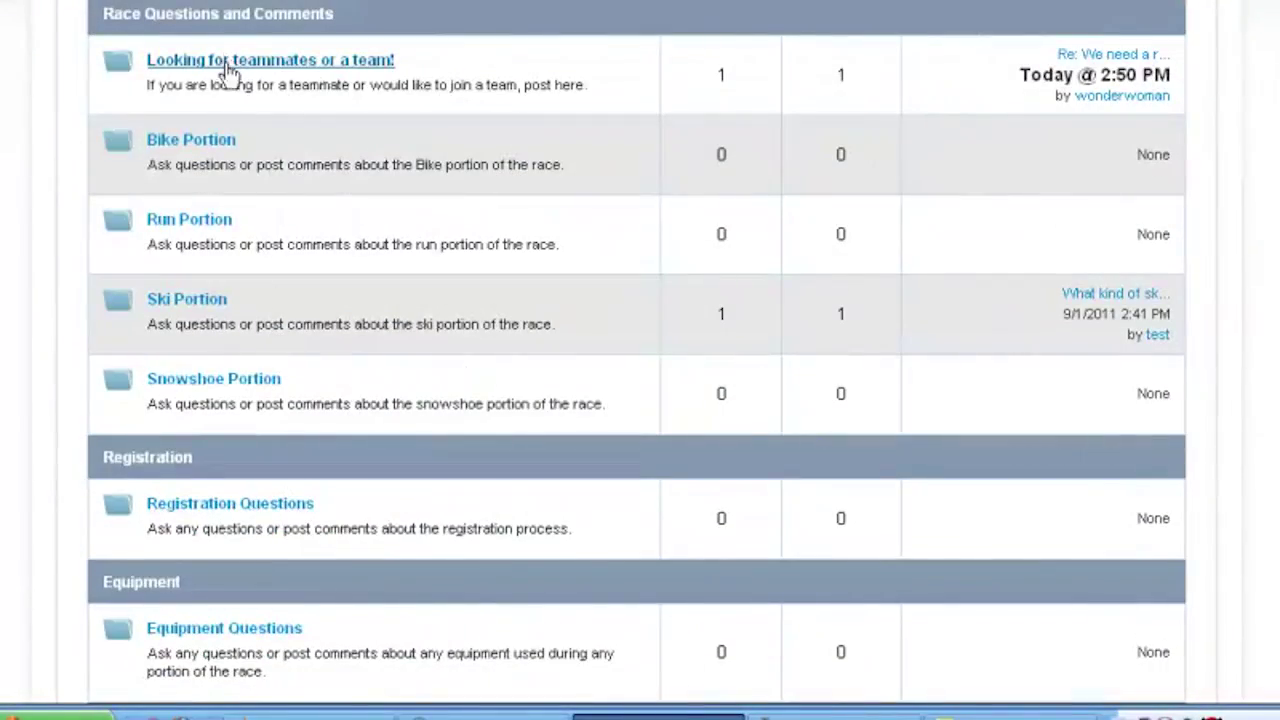
{"action": "left_click", "coordinate": [228, 62]}
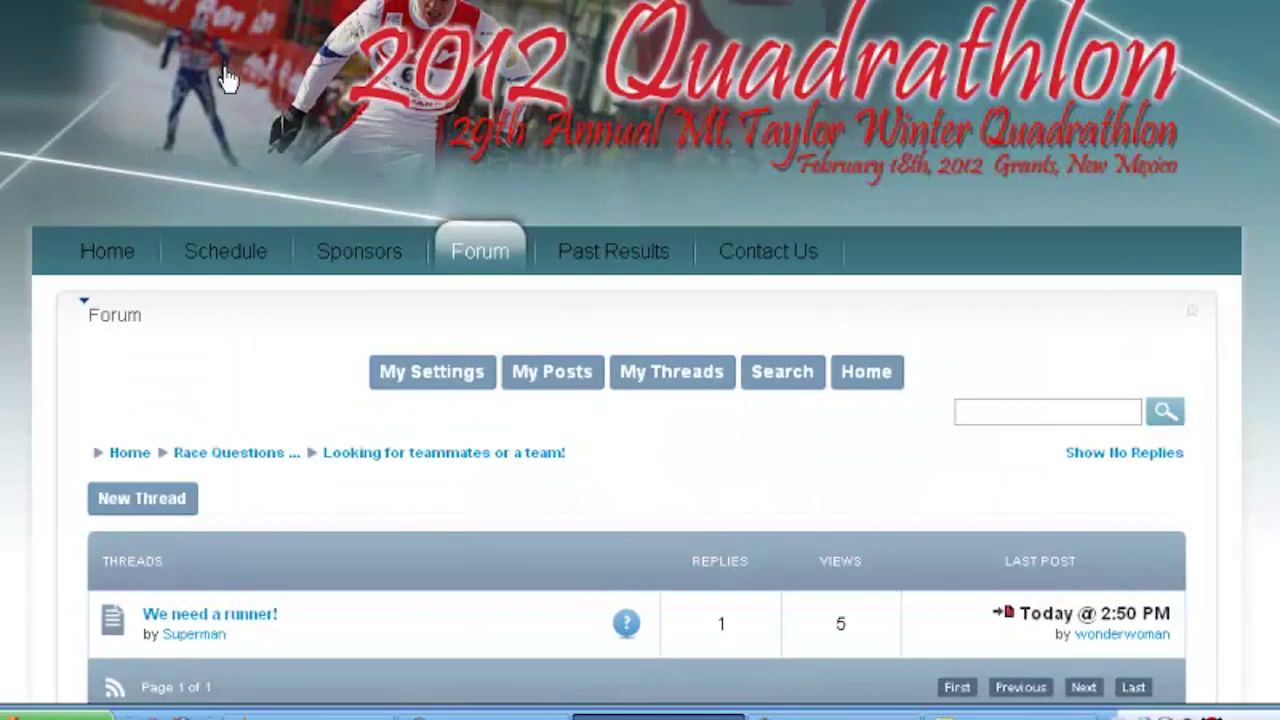
{"action": "scroll", "coordinate": [253, 326], "scroll_direction": "up", "scroll_amount": 2}
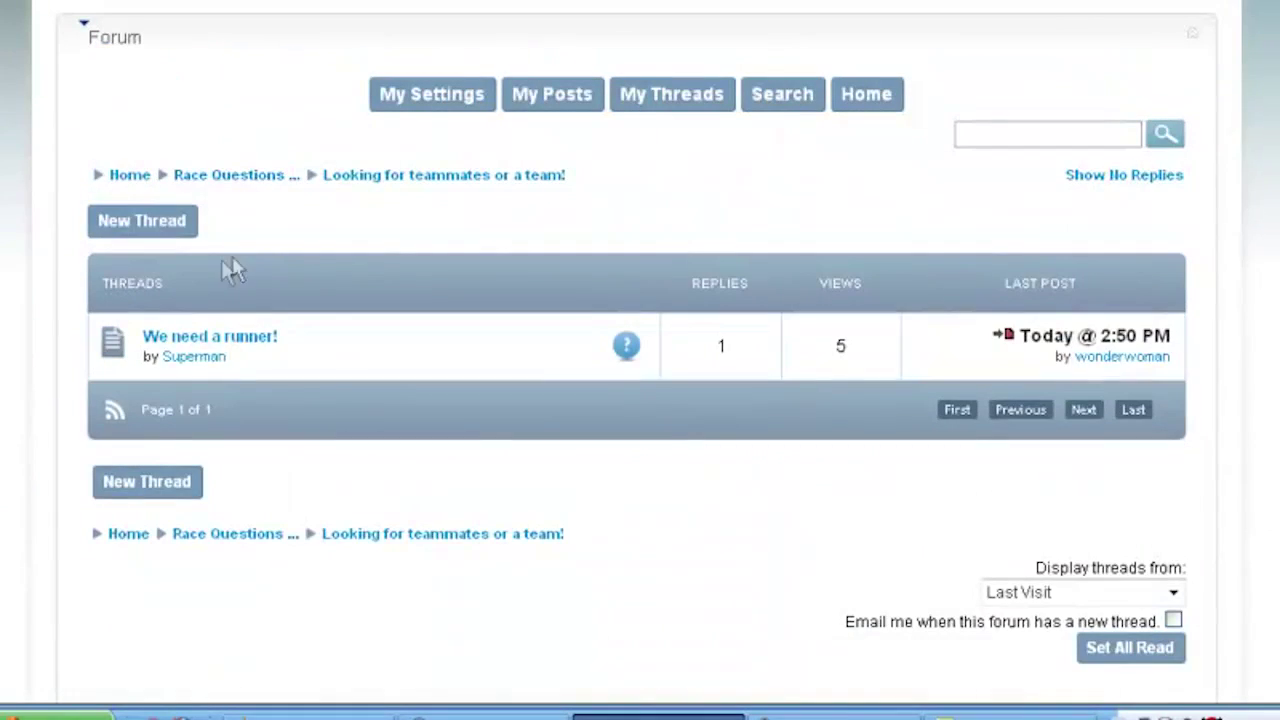
- Open the 'We need a runner!' thread and check both posts show profile photos
{"action": "left_click", "coordinate": [199, 346]}
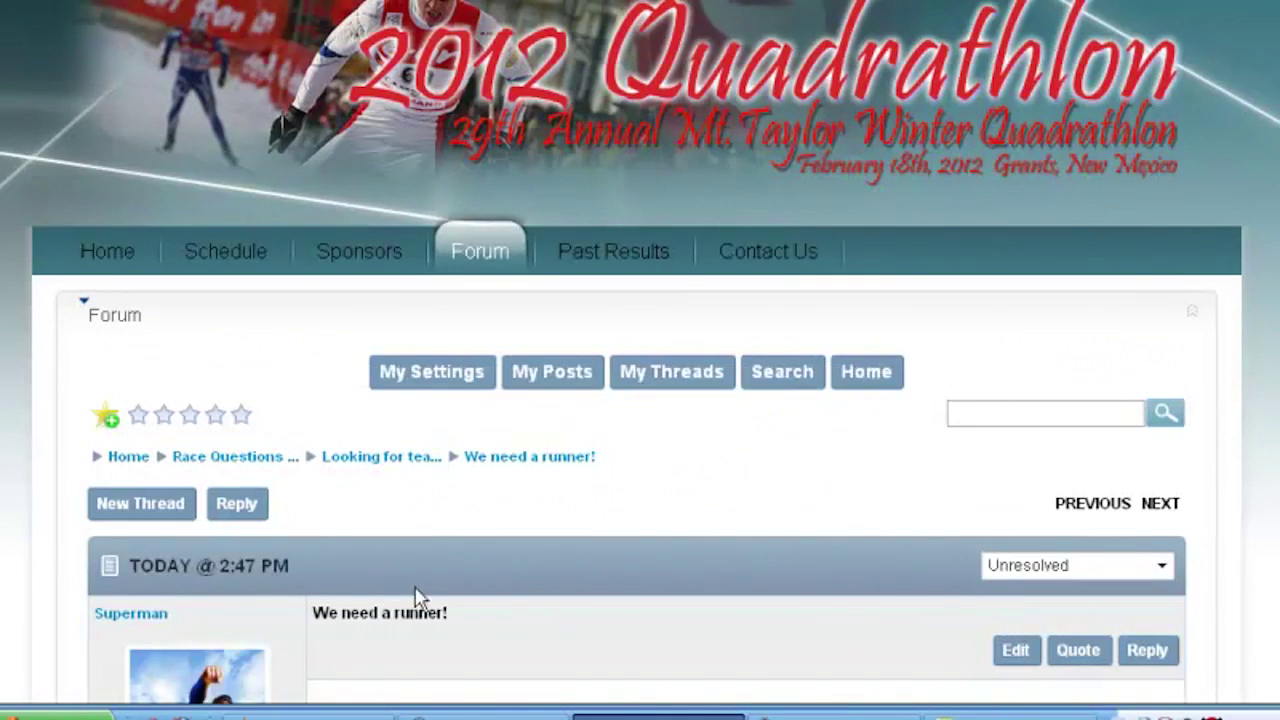
{"action": "scroll", "coordinate": [410, 580], "scroll_direction": "down", "scroll_amount": 4}
{"action": "scroll", "coordinate": [447, 503], "scroll_direction": "down", "scroll_amount": 2}
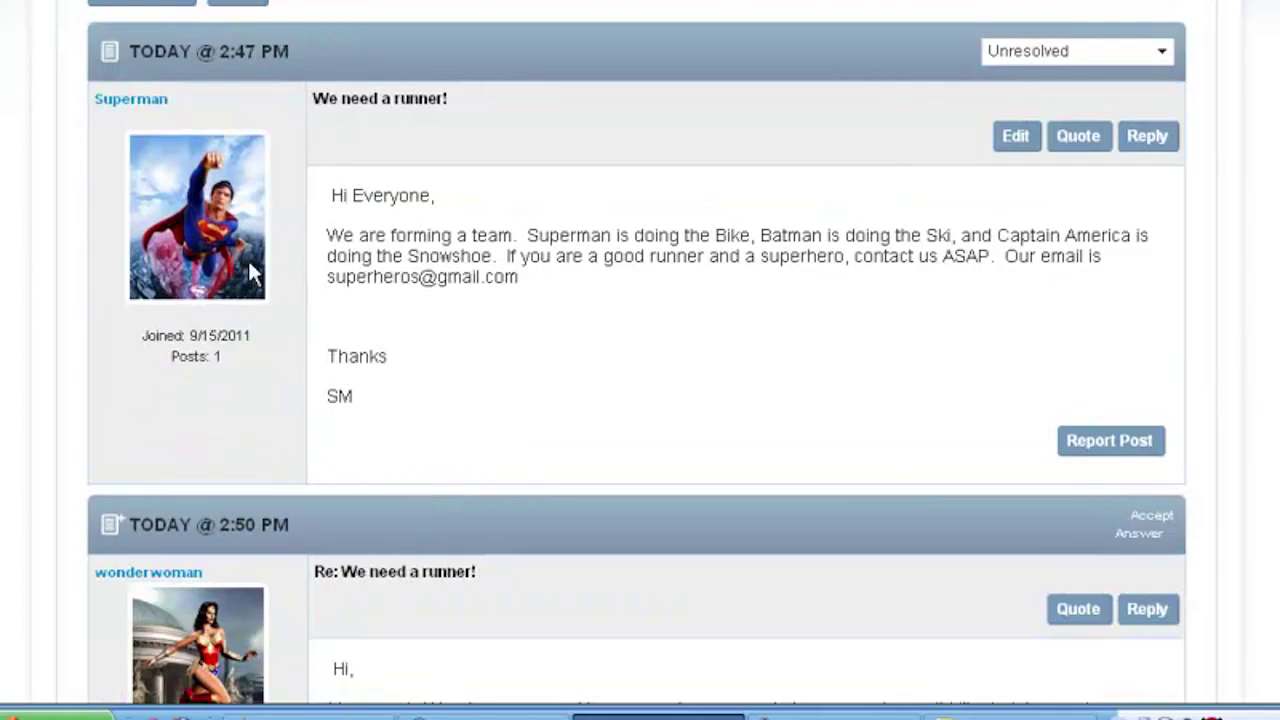
{"action": "scroll", "coordinate": [512, 378], "scroll_direction": "down", "scroll_amount": 6}
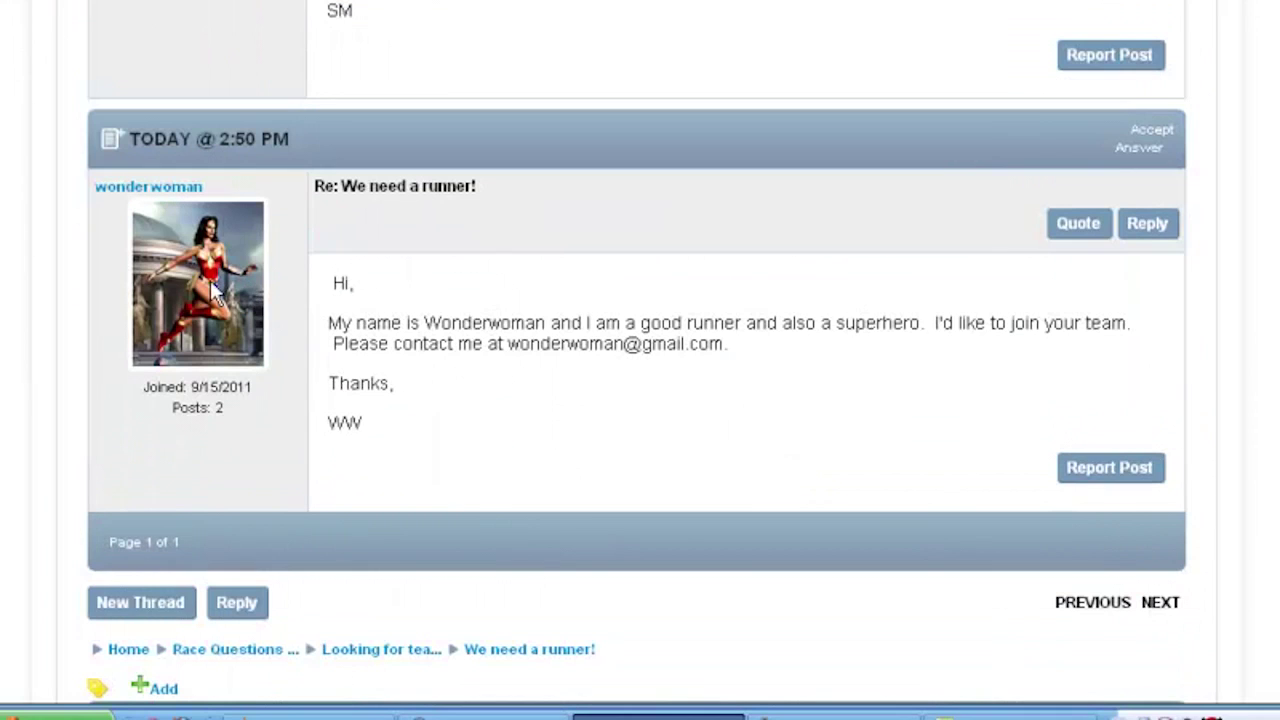
{"action": "scroll", "coordinate": [624, 276], "scroll_direction": "up", "scroll_amount": 2}
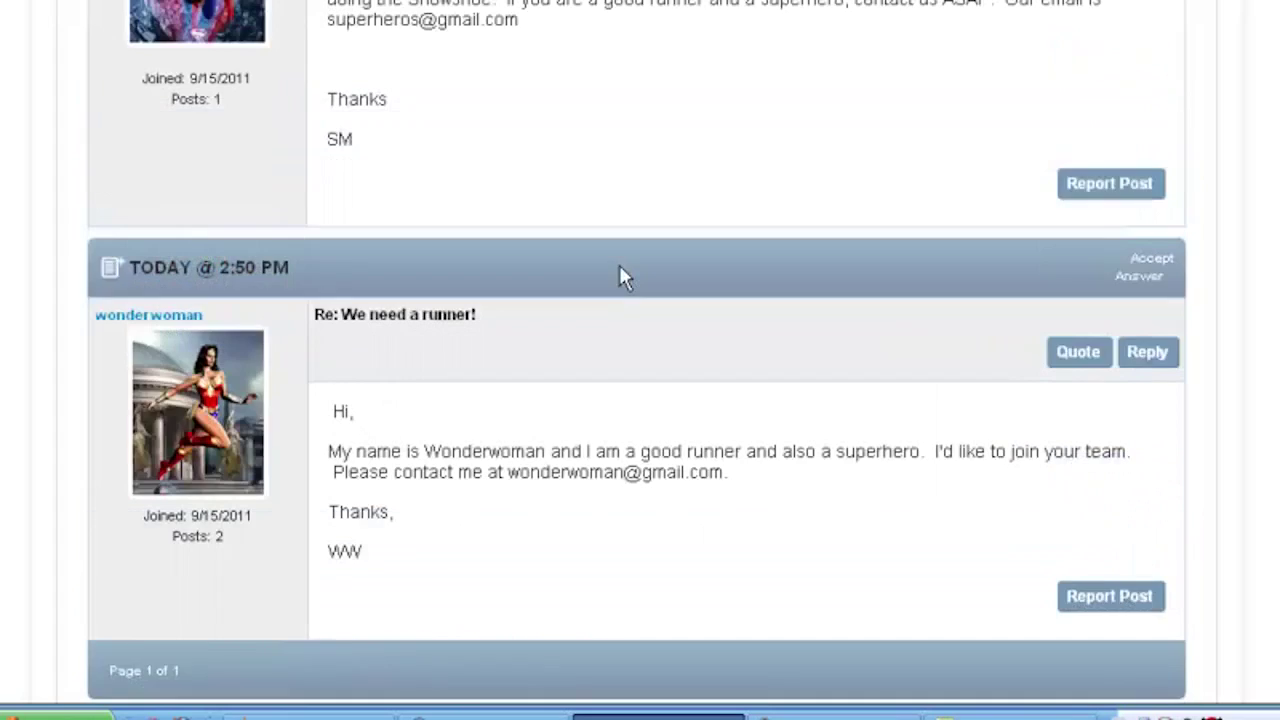
{"action": "scroll", "coordinate": [619, 266], "scroll_direction": "up", "scroll_amount": 2}
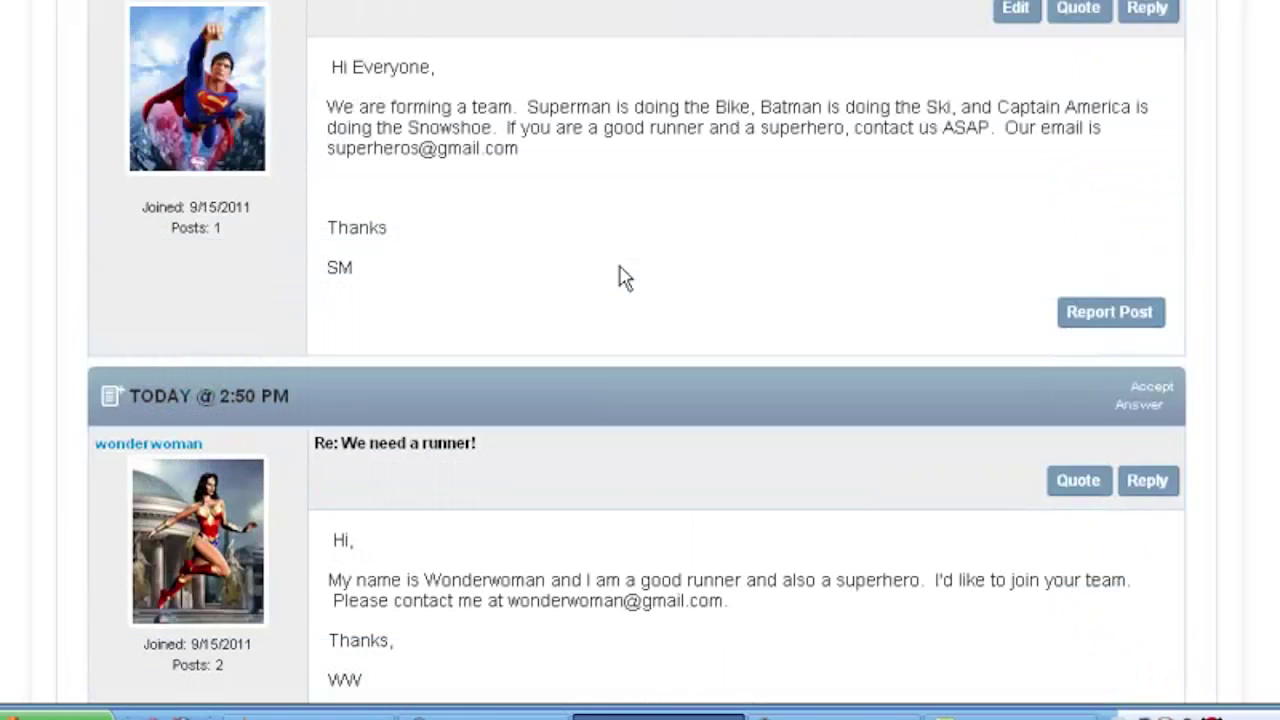